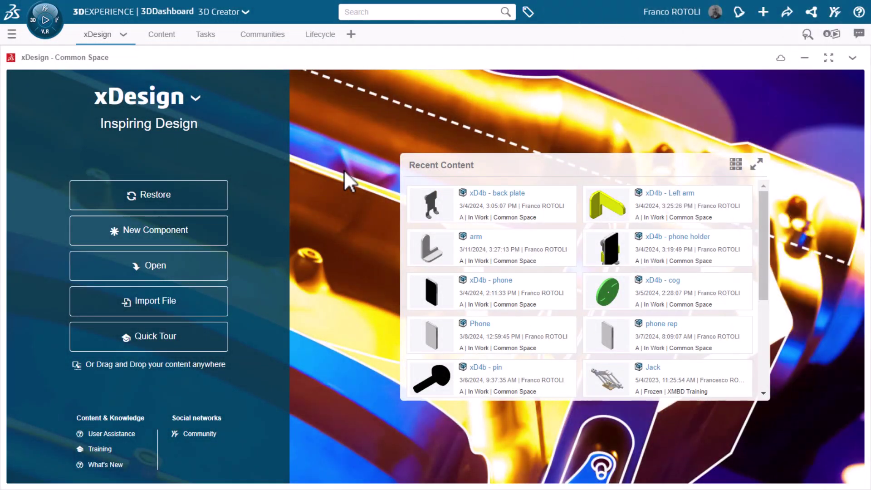
# Step: Create a new component named 'back plate'
pyautogui.click(206, 241)
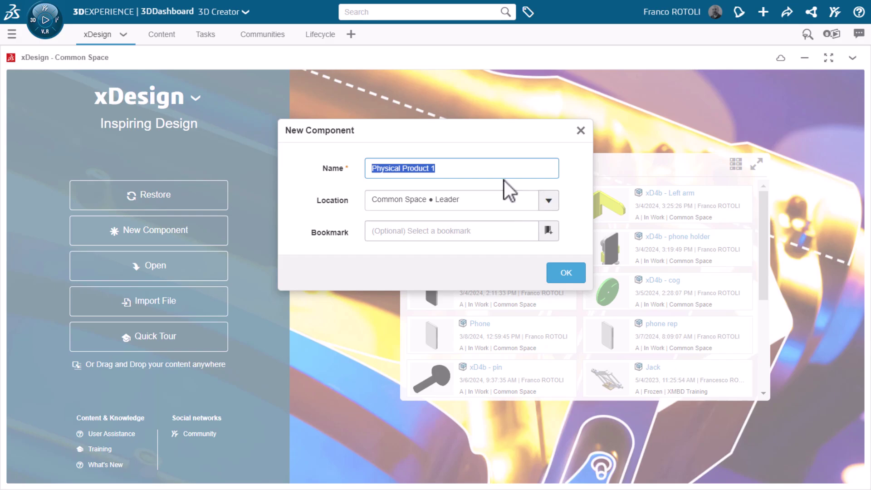
pyautogui.write('back ')
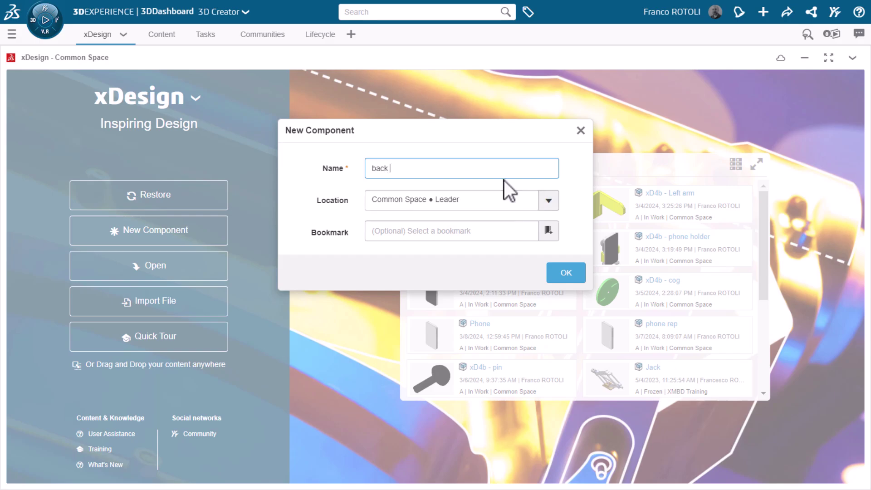
pyautogui.write('plate')
pyautogui.click(557, 271)
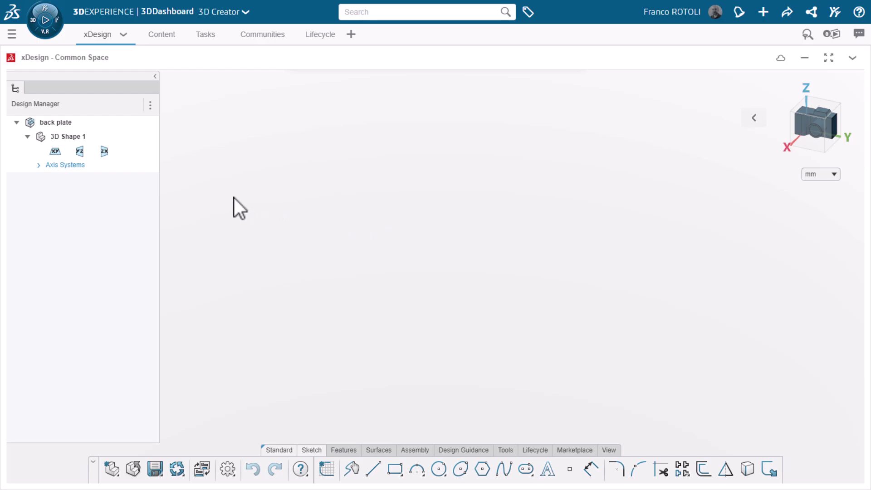
# Step: Start a sketch on the zx plane and draw a vertical line to the origin plus a horizontal foot
pyautogui.click(107, 155)
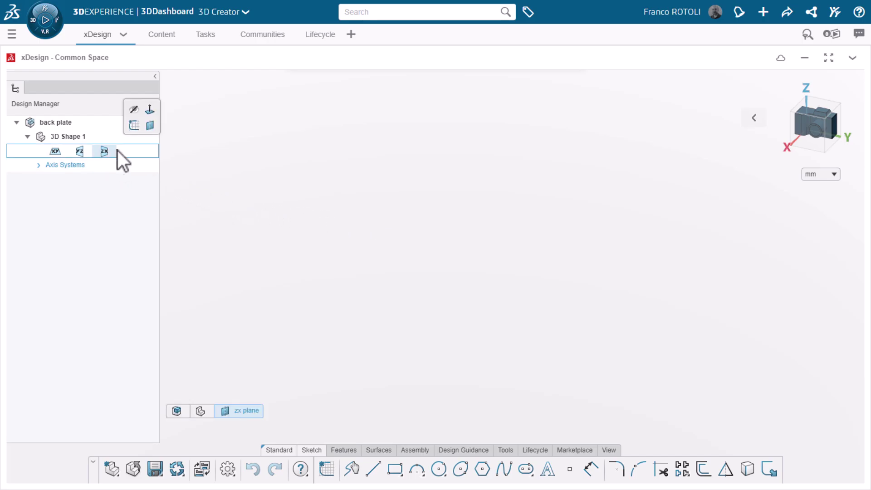
pyautogui.click(133, 125)
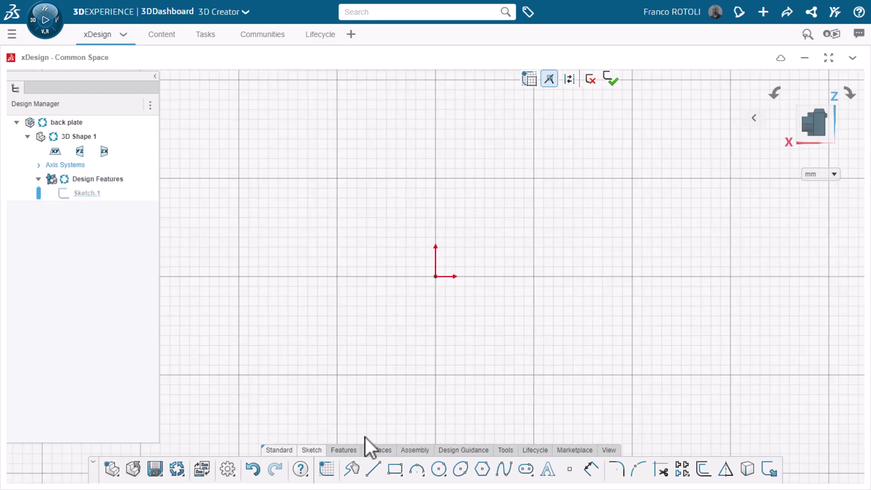
pyautogui.click(373, 469)
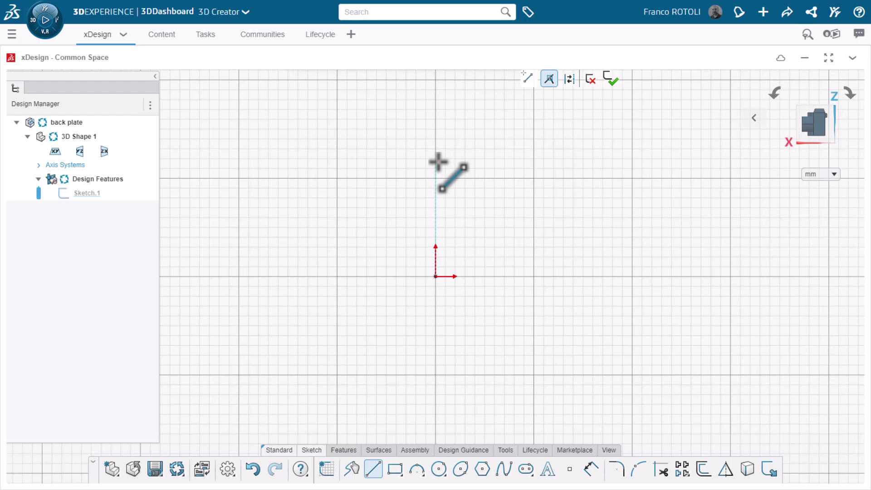
pyautogui.click(436, 160)
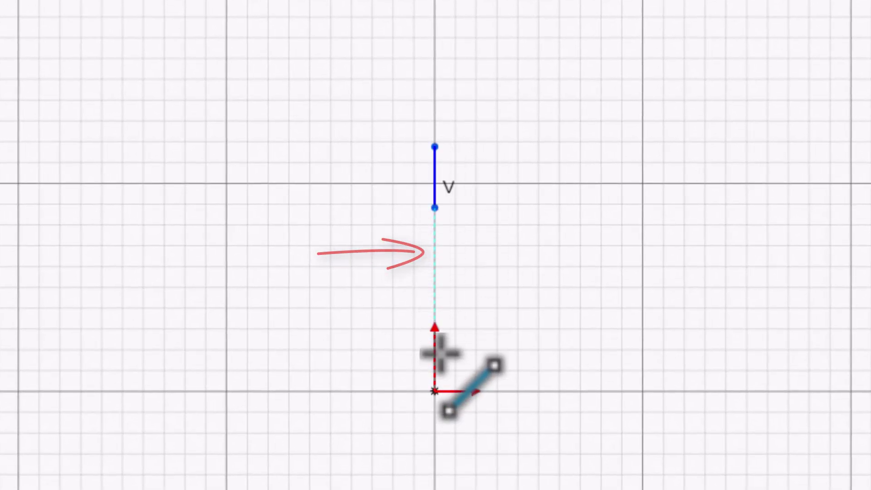
pyautogui.click(434, 390)
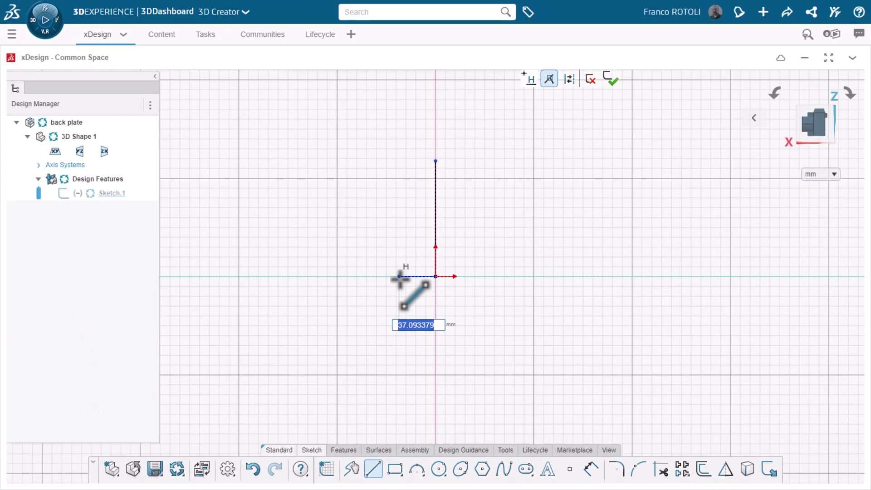
pyautogui.click(399, 276)
# Step: Dimension the upright line to 175 mm and the foot line to 35 mm
pyautogui.click(591, 469)
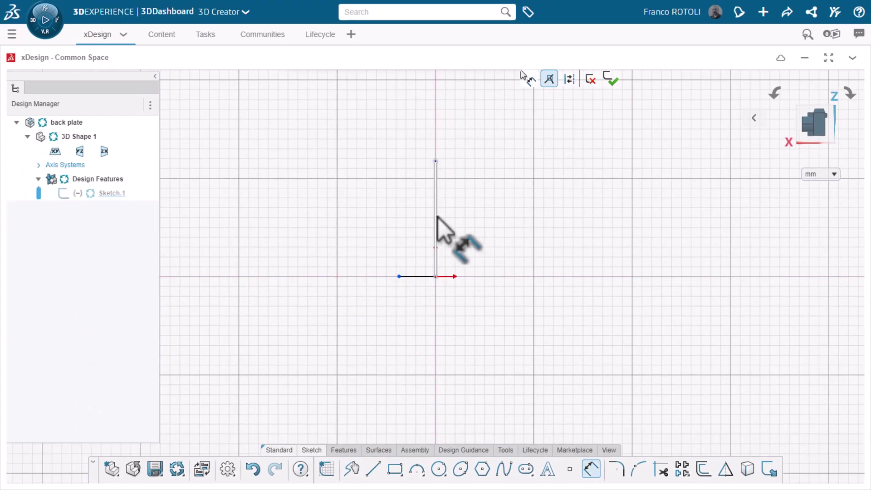
pyautogui.click(437, 227)
pyautogui.click(483, 221)
pyautogui.write('175')
pyautogui.press('Return')
pyautogui.click(424, 276)
pyautogui.click(368, 315)
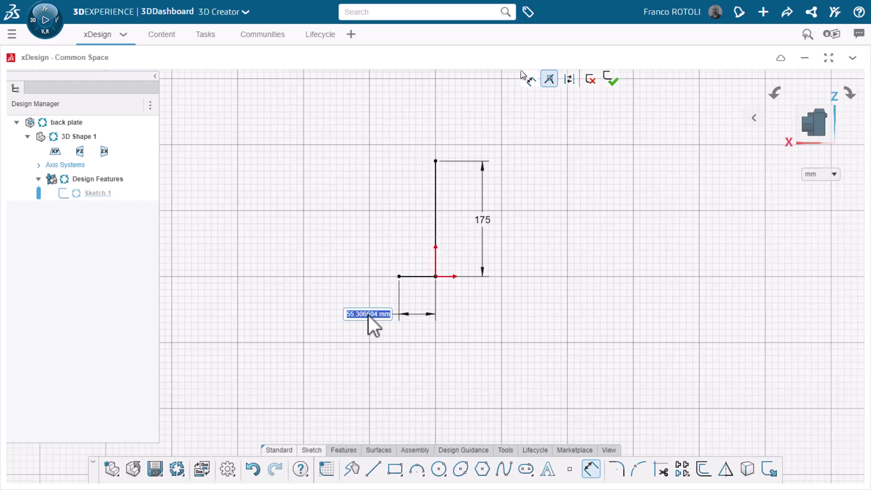
pyautogui.write('35')
pyautogui.press('Return')
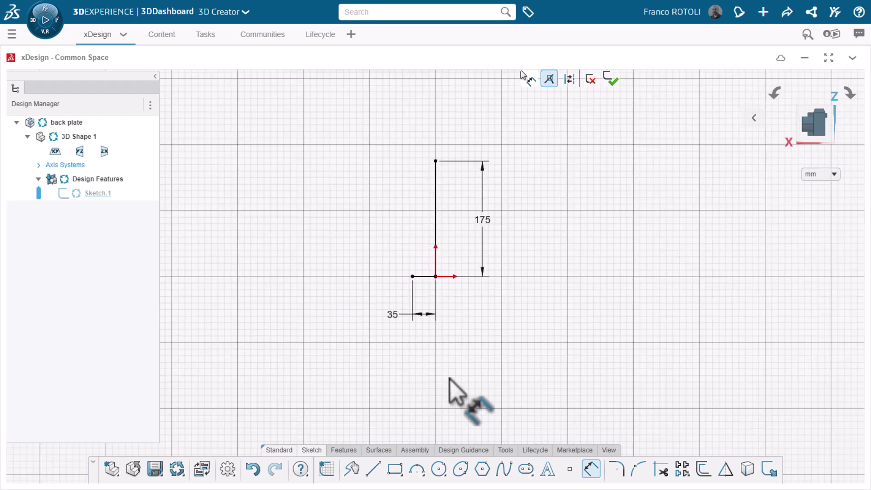
# Step: Fillet the corner where the two lines meet with a 15 mm radius
pyautogui.click(616, 471)
pyautogui.click(435, 277)
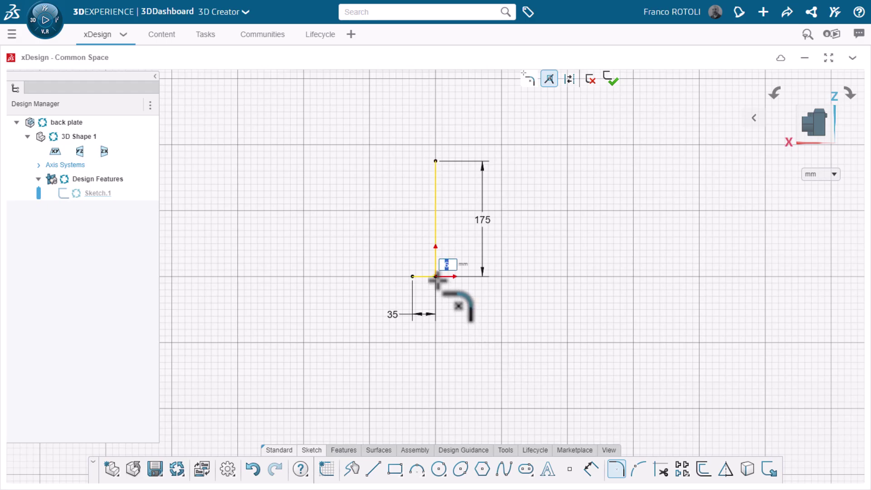
pyautogui.press('Return')
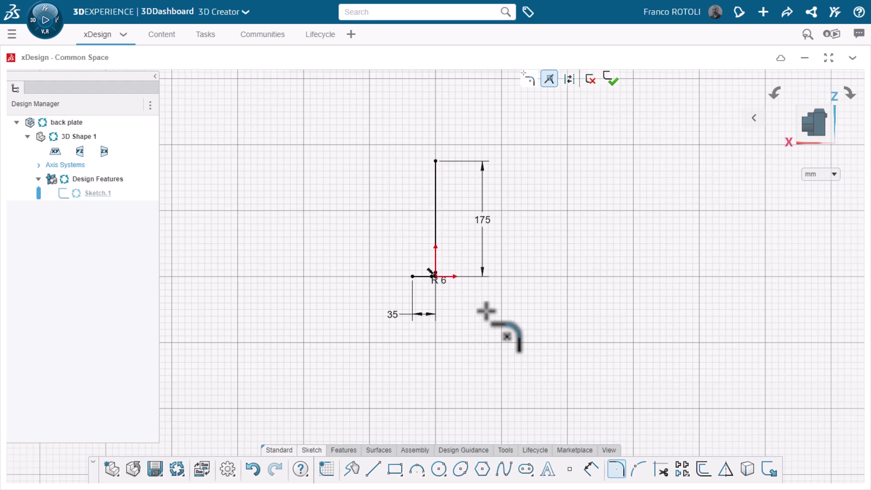
pyautogui.doubleClick(440, 280)
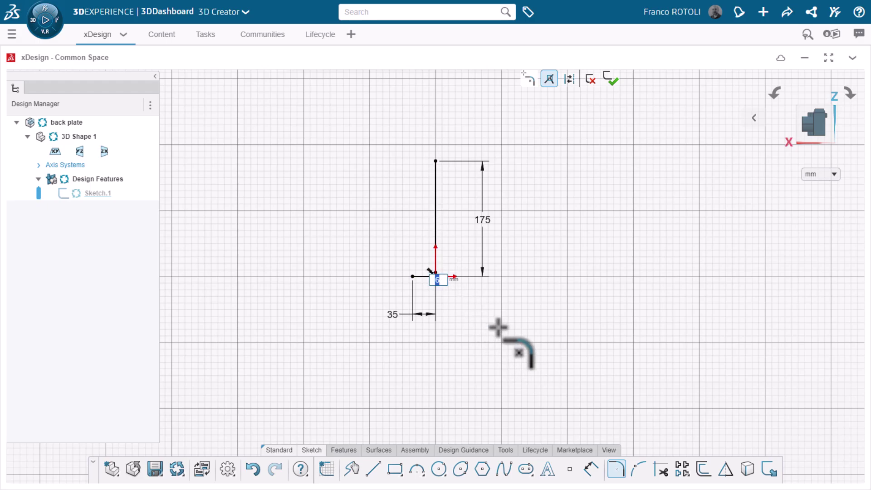
pyautogui.write('15')
pyautogui.press('Return')
# Step: Thin-extrude the L sketch with 5 mm thickness, 100 mm distance, Midplane direction
pyautogui.click(343, 449)
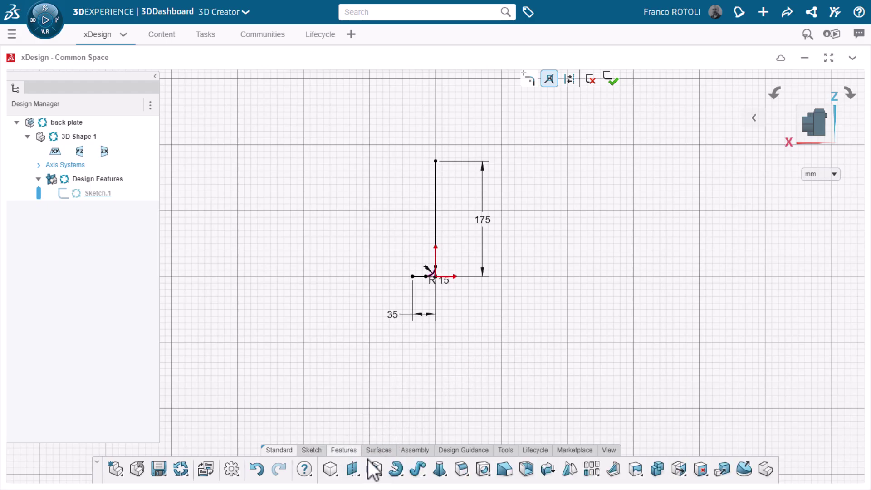
pyautogui.click(369, 463)
pyautogui.click(269, 163)
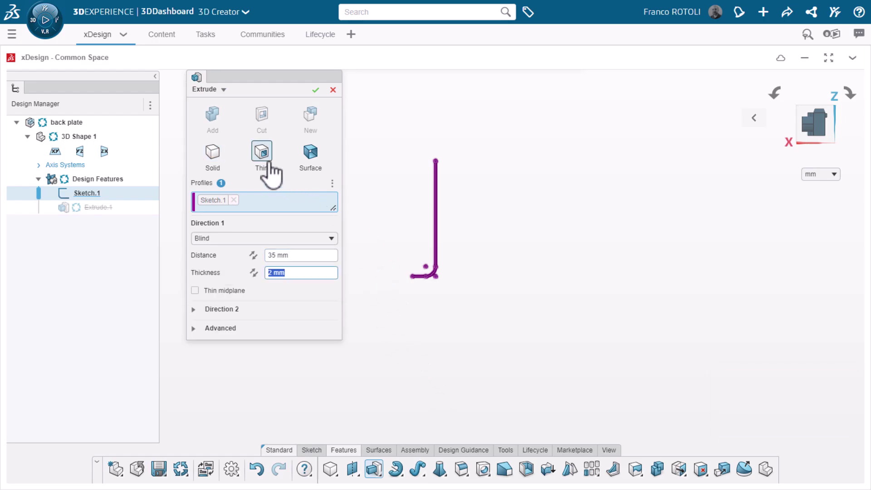
pyautogui.moveTo(362, 245)
pyautogui.mouseDown(button='middle')
pyautogui.moveTo(392, 266)
pyautogui.moveTo(348, 235)
pyautogui.moveTo(408, 263)
pyautogui.moveTo(405, 250)
pyautogui.moveTo(455, 235)
pyautogui.mouseUp(button='middle')
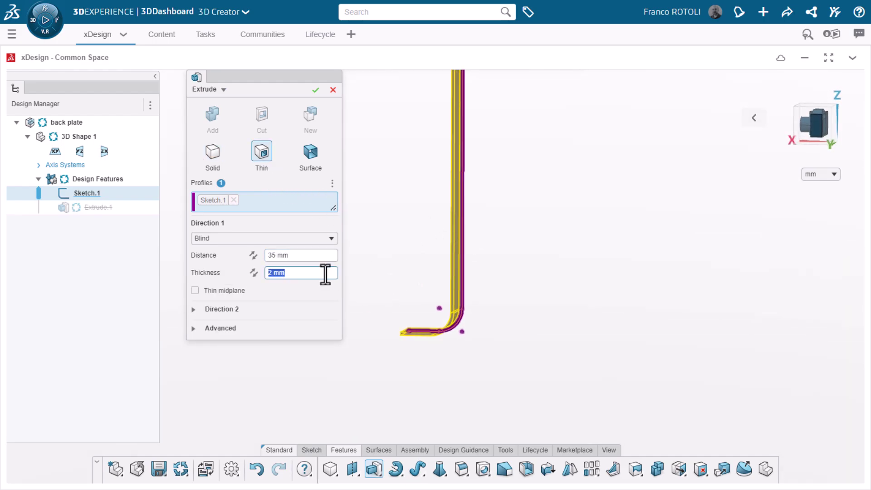
pyautogui.write('5')
pyautogui.click(315, 261)
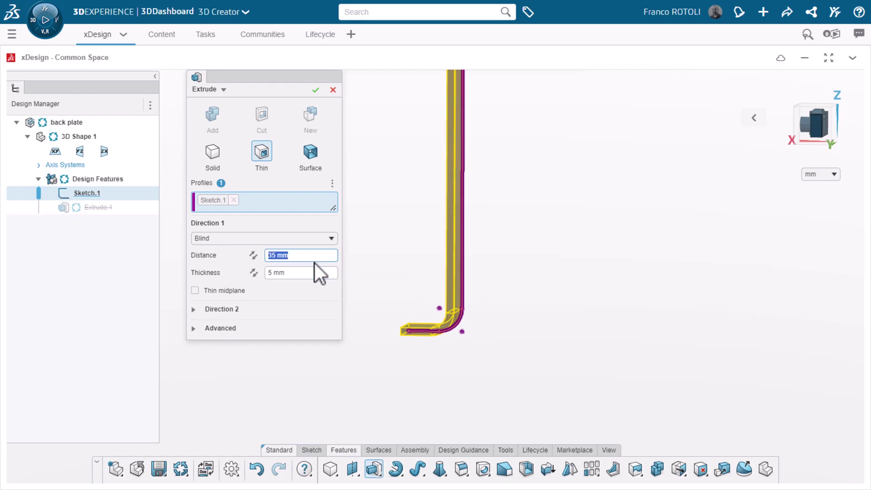
pyautogui.write('100')
pyautogui.press('Return')
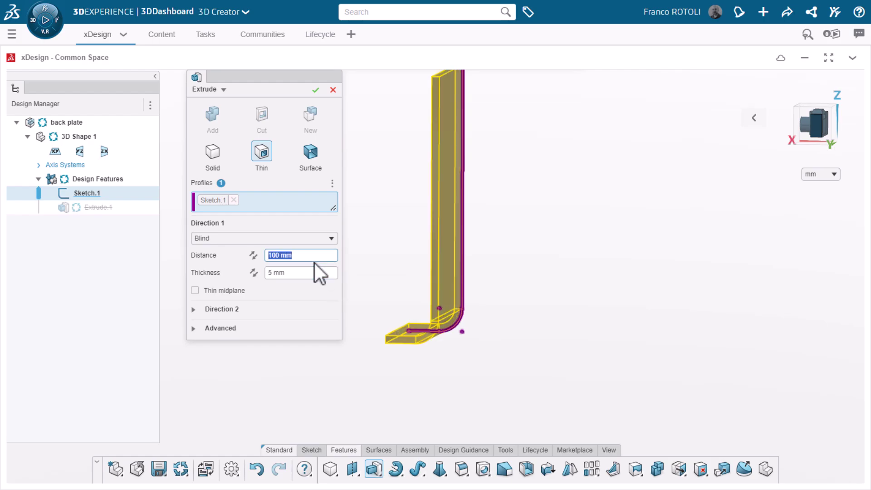
pyautogui.click(239, 239)
pyautogui.click(233, 265)
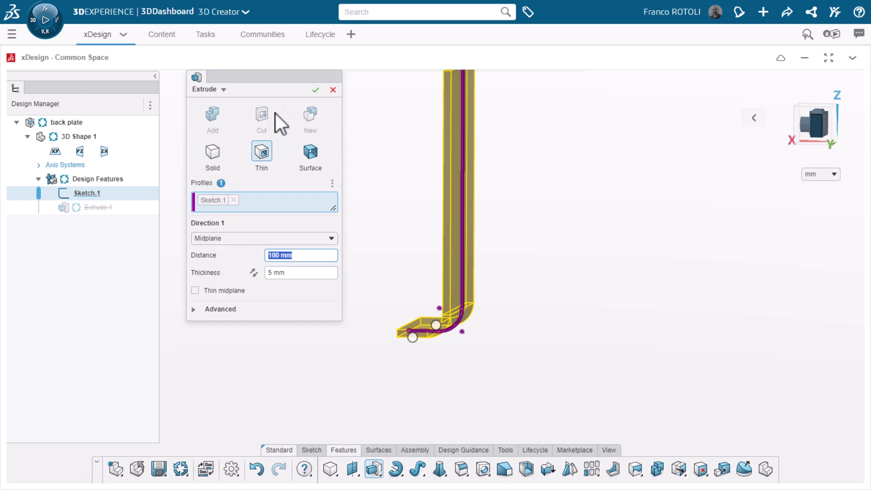
pyautogui.click(315, 90)
pyautogui.moveTo(384, 218); pyautogui.dragTo(436, 211, button='middle')
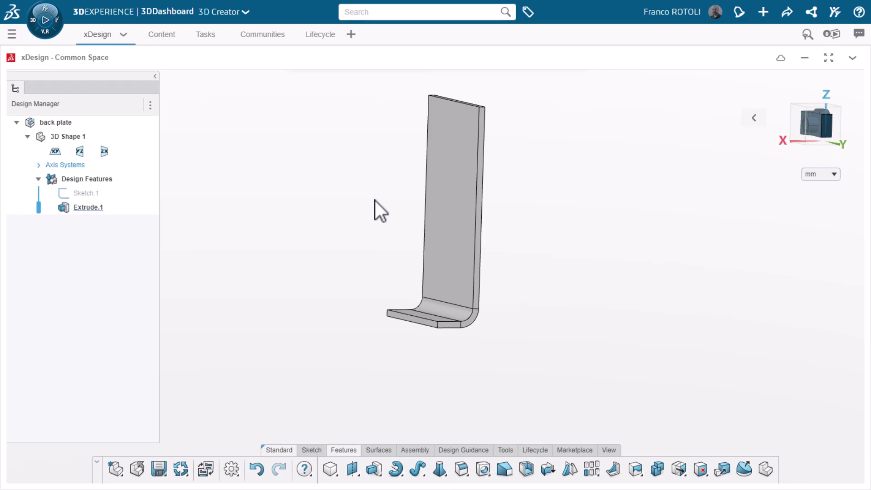
# Step: Sketch on the plate's wide face a vertical construction line from the origin to the top edge
pyautogui.click(445, 200)
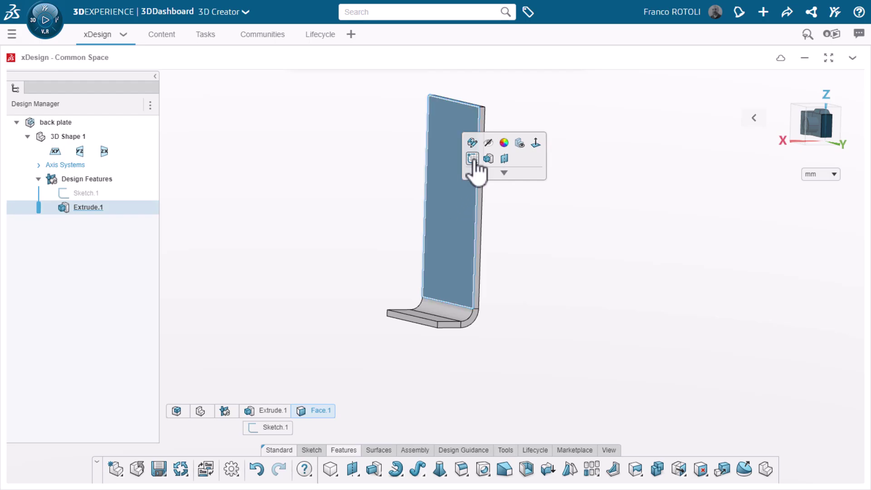
pyautogui.click(472, 158)
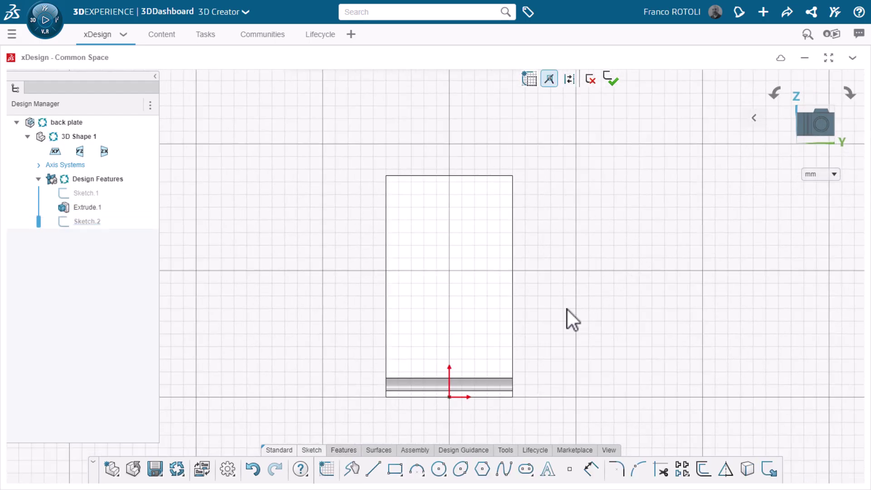
pyautogui.click(373, 469)
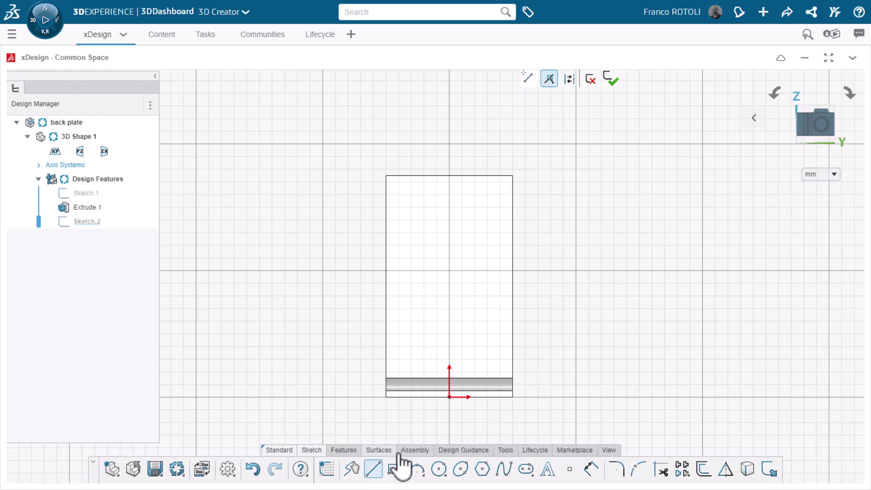
pyautogui.click(569, 80)
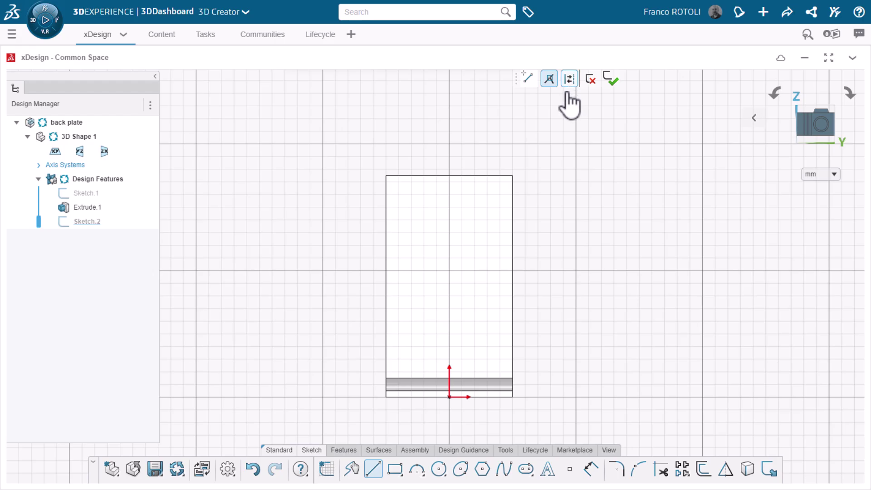
pyautogui.click(449, 397)
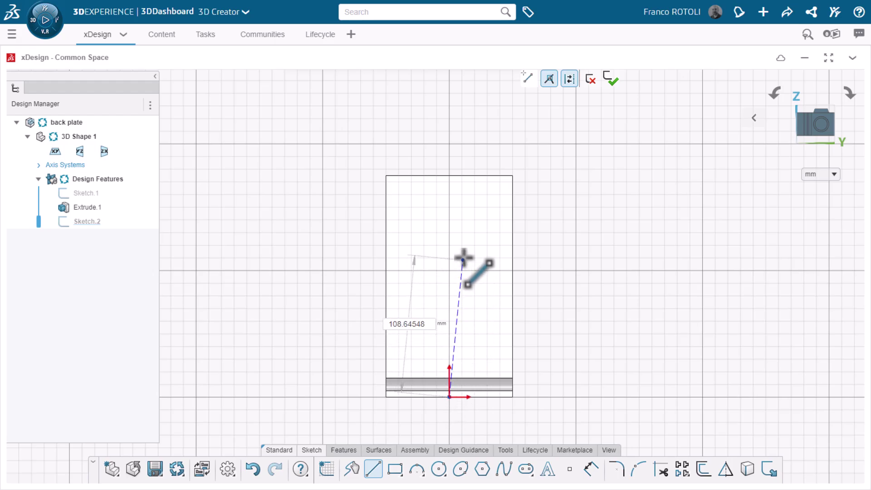
pyautogui.click(451, 178)
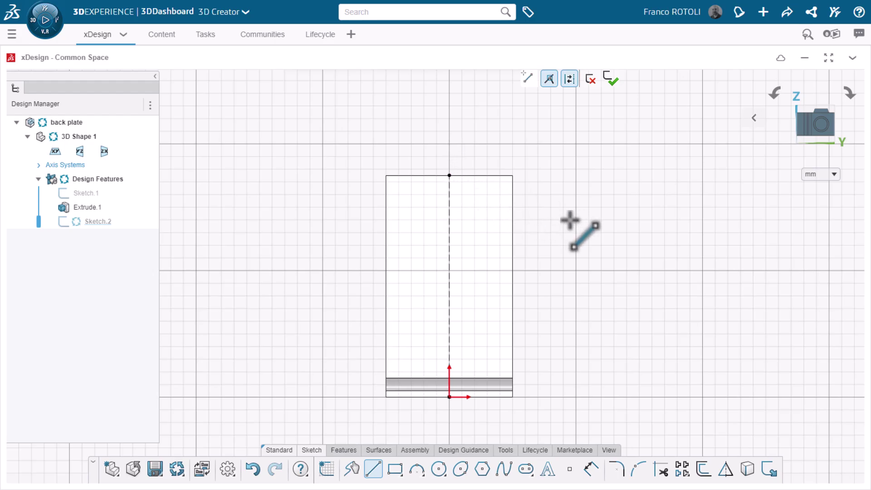
pyautogui.click(570, 80)
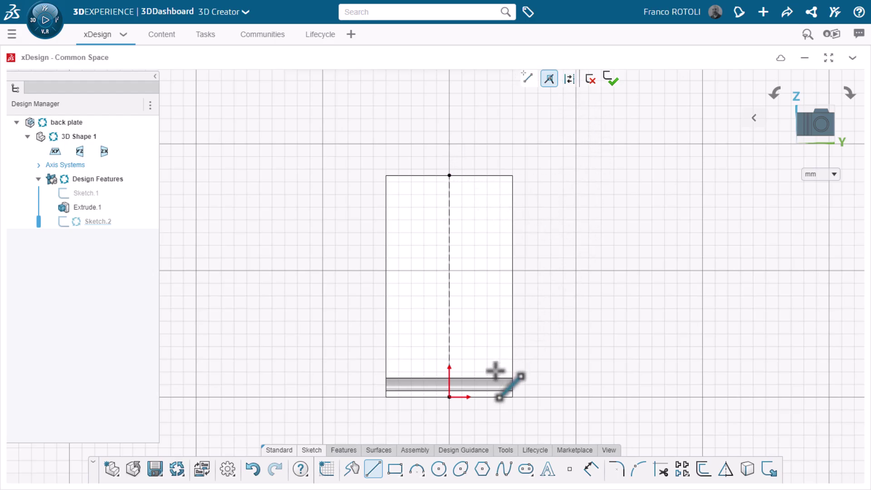
# Step: Draw a slot rectangle against the plate's right edge
pyautogui.click(395, 470)
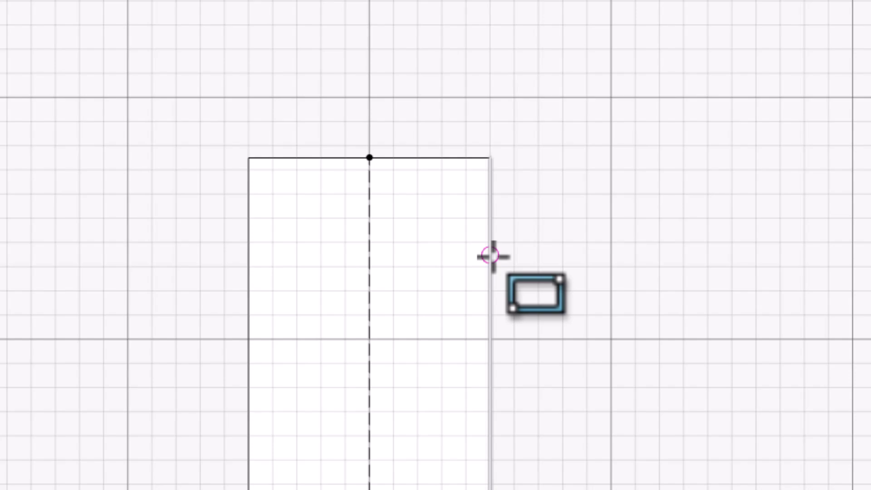
pyautogui.click(490, 255)
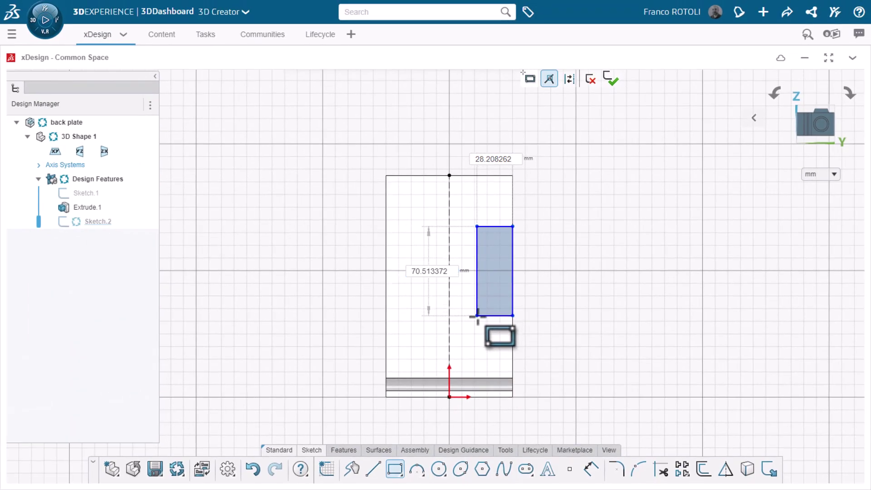
pyautogui.click(477, 315)
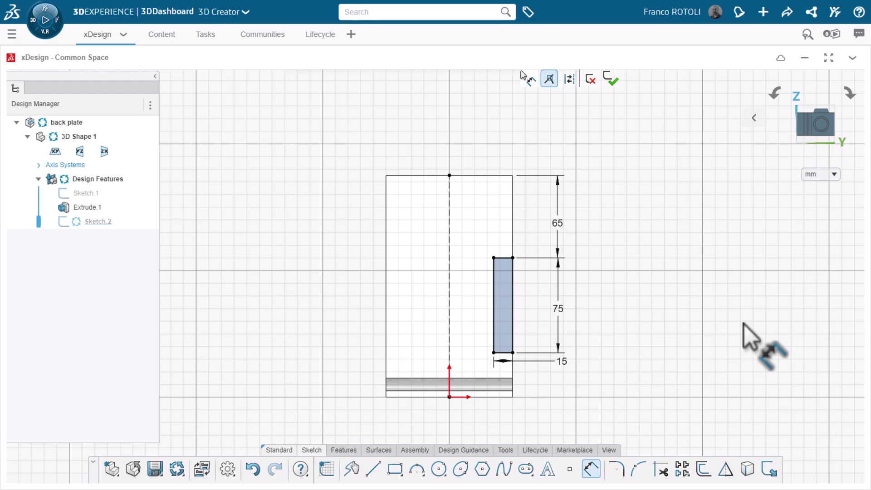
# Step: Mirror the right slot rectangle across the centreline onto the left side
pyautogui.press('Escape')
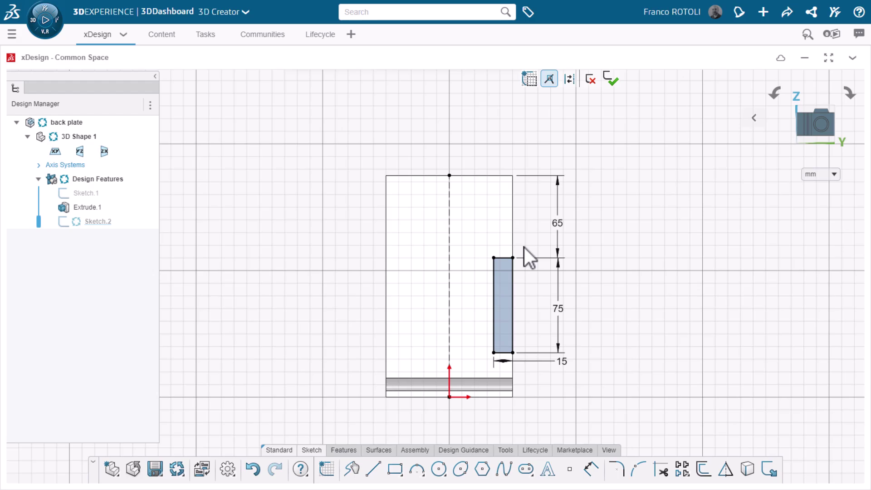
pyautogui.moveTo(523, 246); pyautogui.dragTo(428, 356)
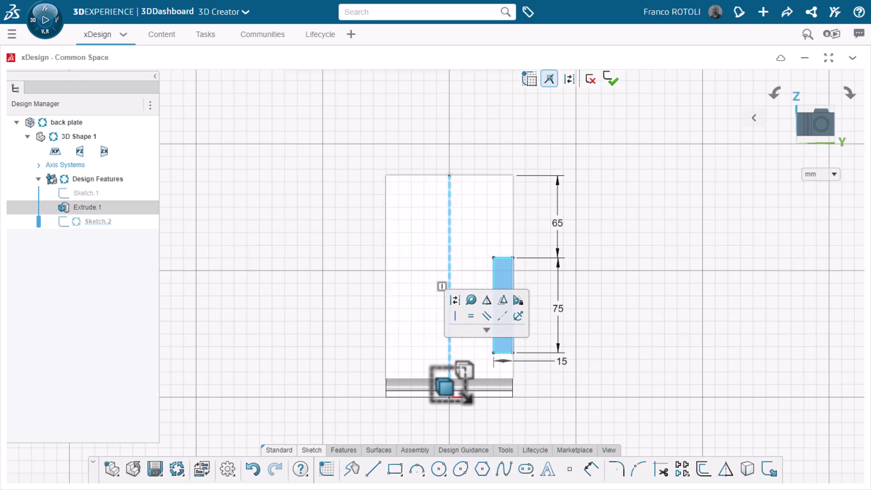
pyautogui.click(486, 300)
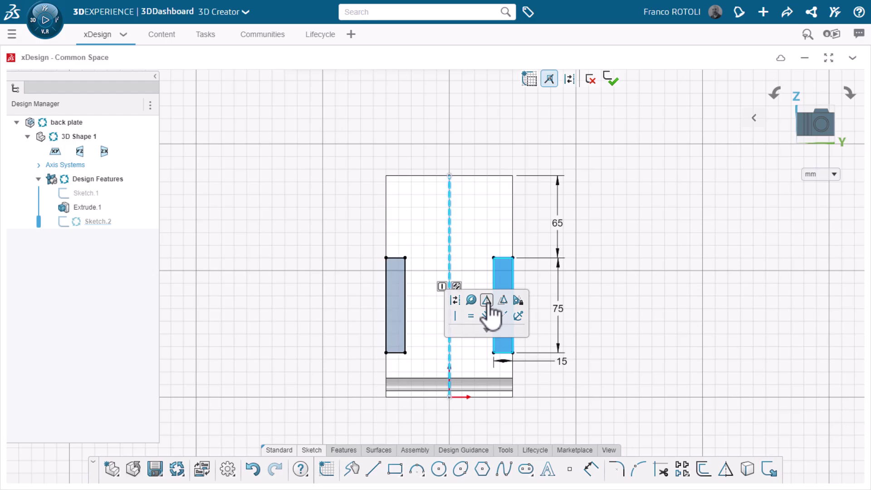
pyautogui.click(619, 299)
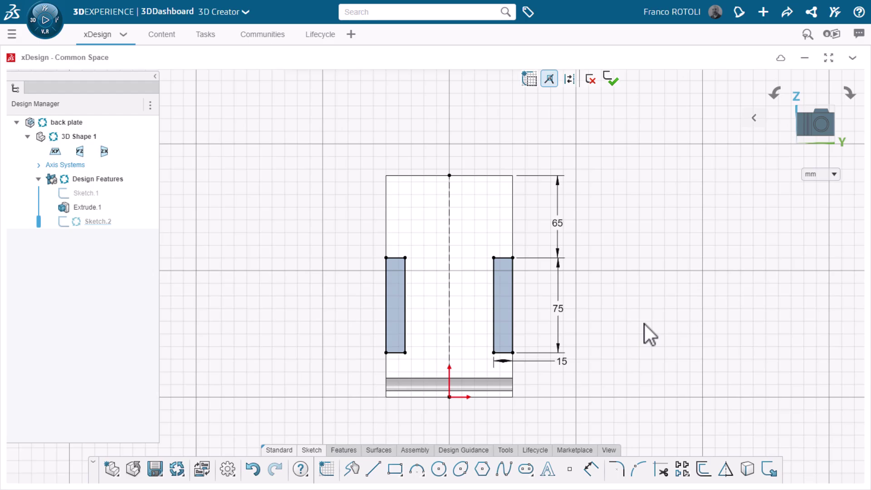
# Step: Draw a center rectangle on the sketch origin with its corner below the plate base
pyautogui.click(402, 475)
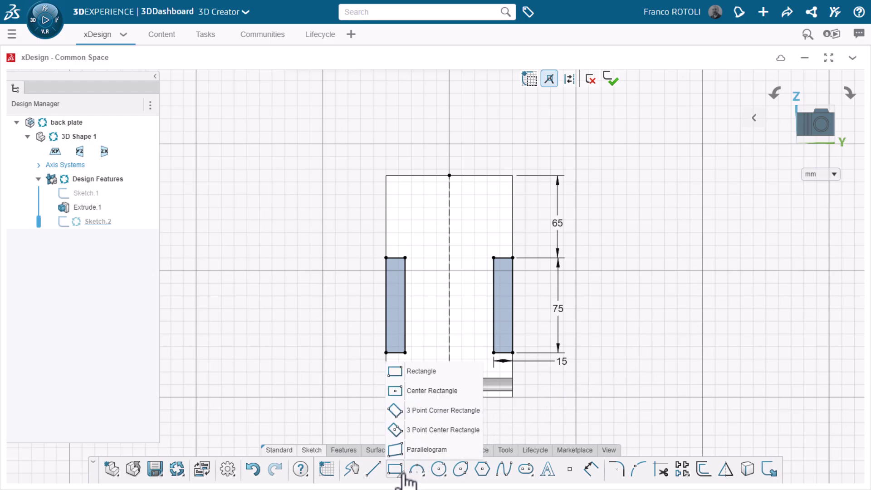
pyautogui.click(407, 391)
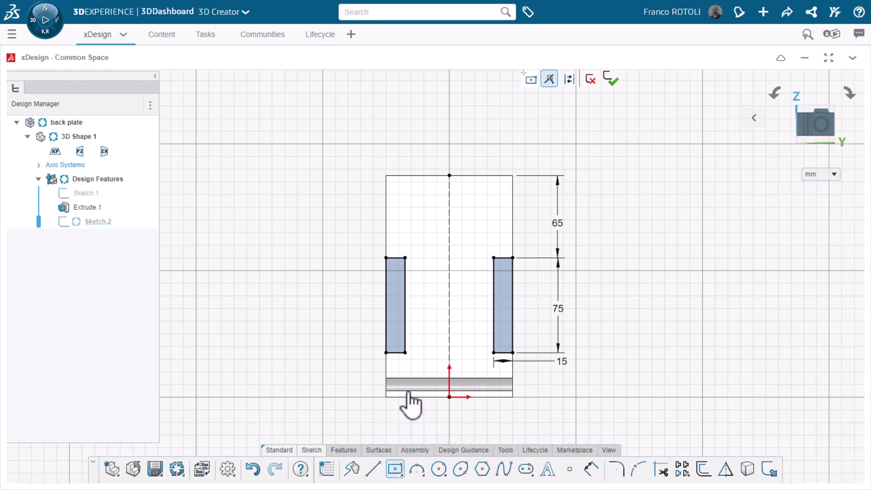
pyautogui.click(449, 397)
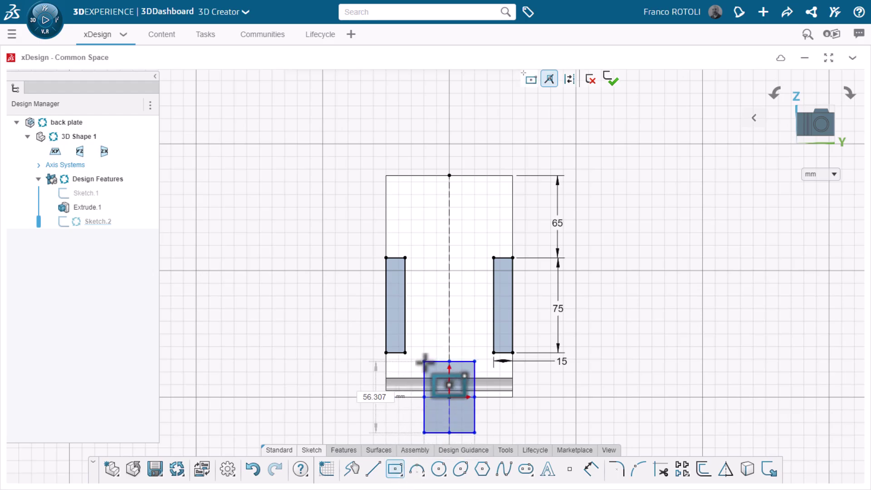
pyautogui.click(424, 362)
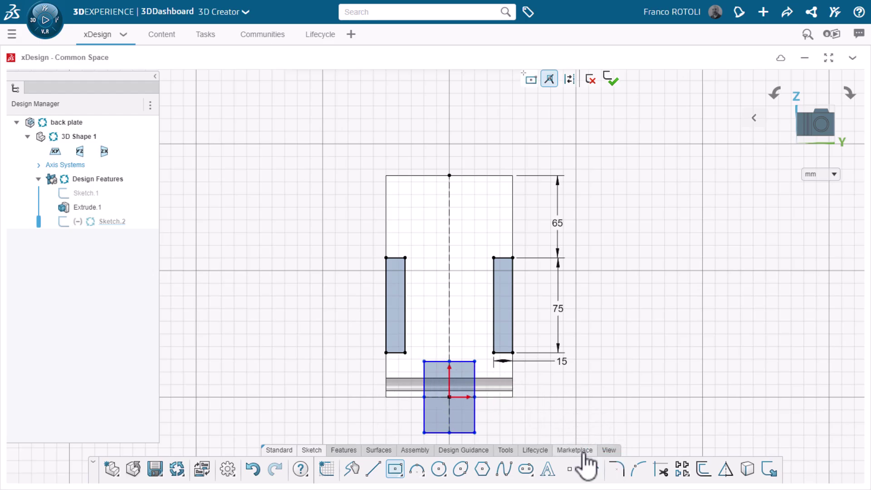
pyautogui.click(590, 469)
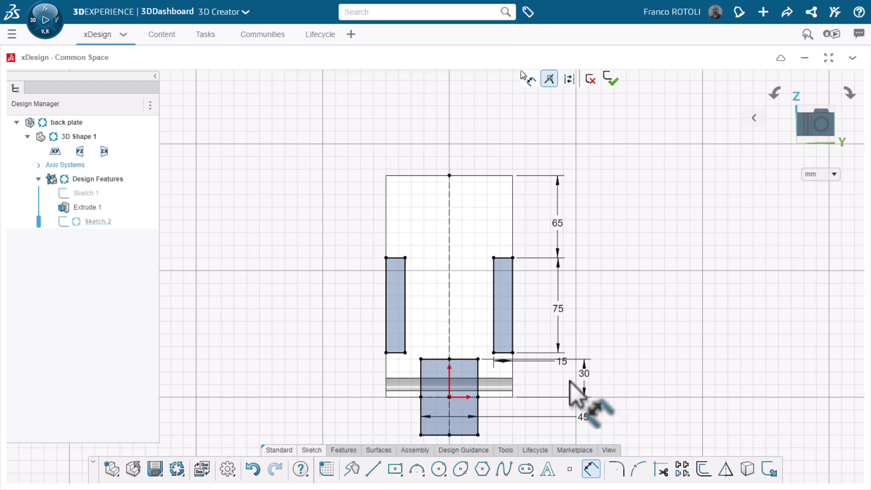
# Step: Extrude-cut Sketch.2 through the plate, Midplane at 100 mm
pyautogui.click(352, 449)
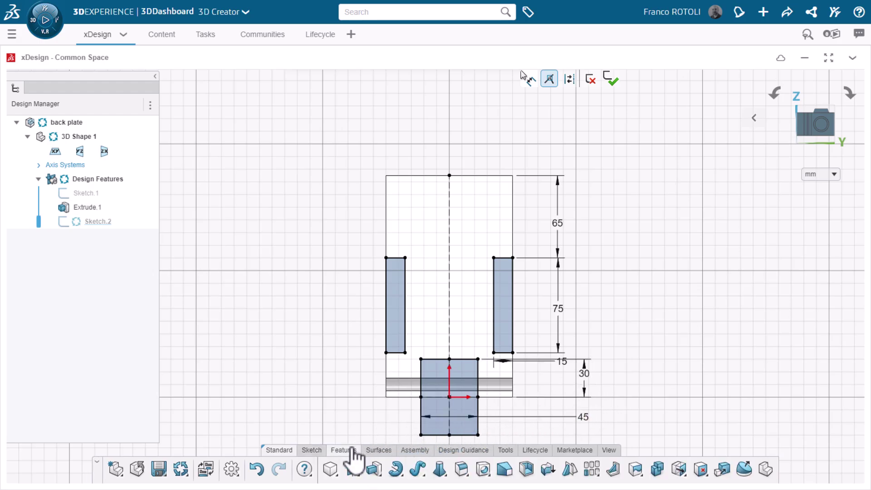
pyautogui.click(380, 474)
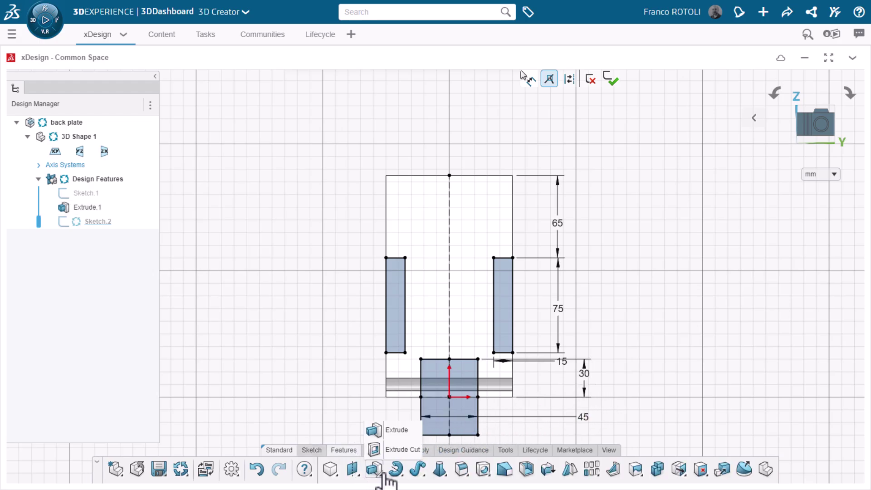
pyautogui.click(394, 450)
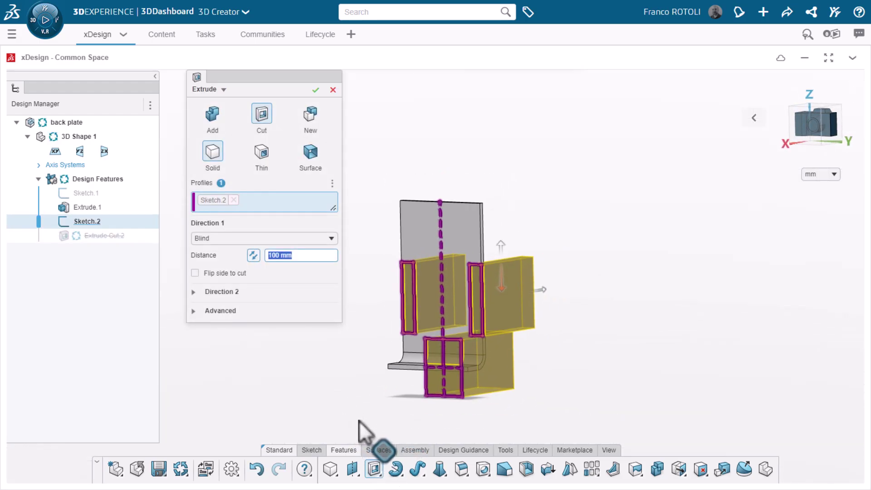
pyautogui.scroll(2, 412, 427)
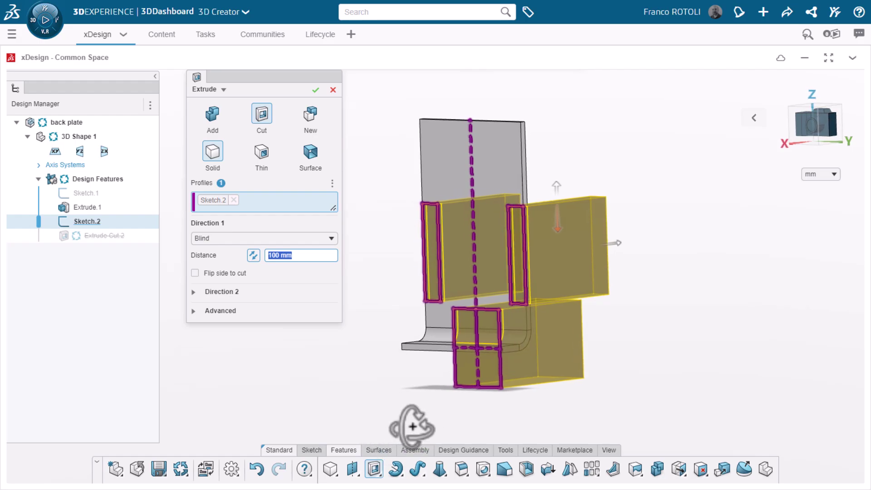
pyautogui.moveTo(411, 427)
pyautogui.mouseDown(button='middle')
pyautogui.moveTo(395, 423)
pyautogui.moveTo(405, 428)
pyautogui.mouseUp(button='middle')
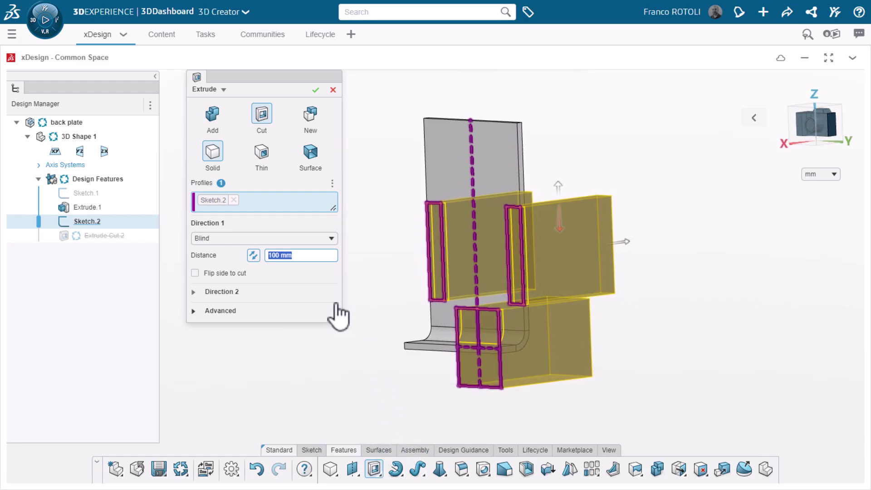
pyautogui.click(329, 240)
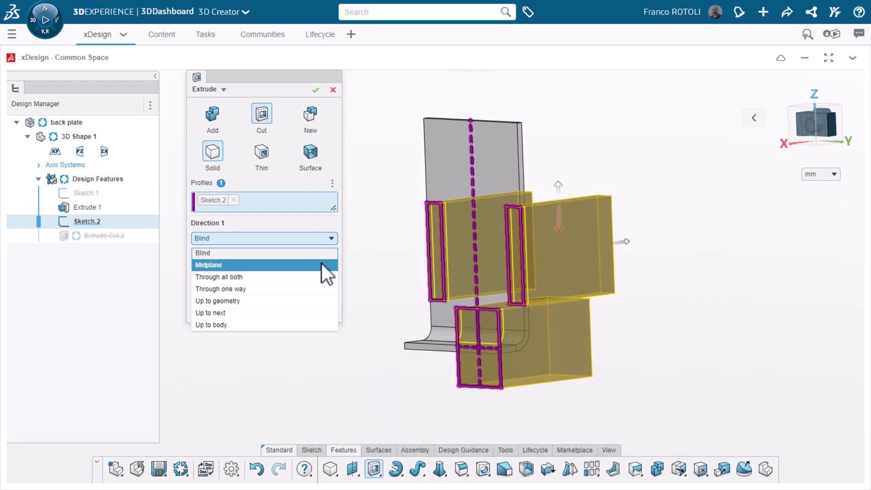
pyautogui.click(322, 265)
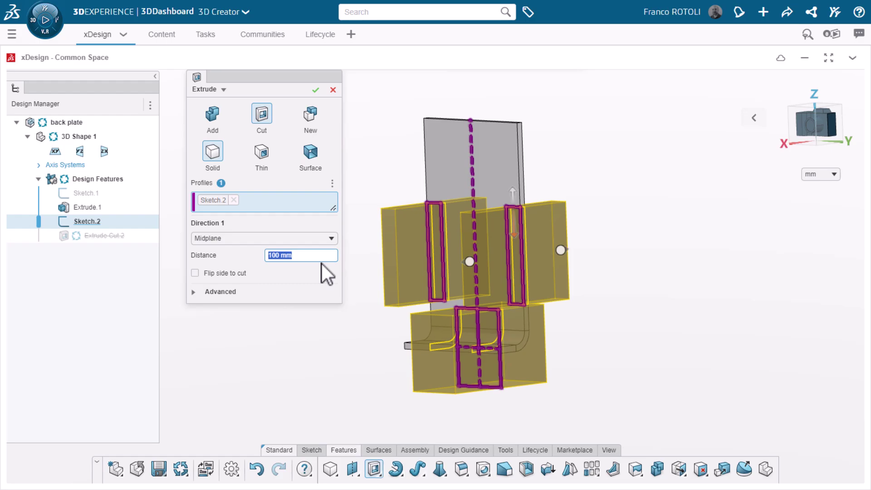
pyautogui.click(316, 90)
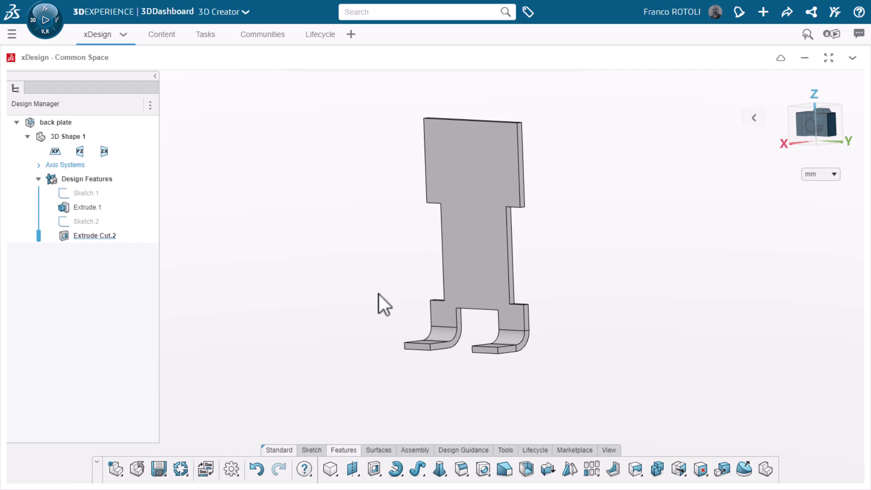
# Step: Zoom in on the feet and select the right foot's outer corner edge
pyautogui.moveTo(380, 303); pyautogui.dragTo(472, 412, button='middle')
pyautogui.scroll(3, 467, 401)
pyautogui.scroll(2, 464, 393)
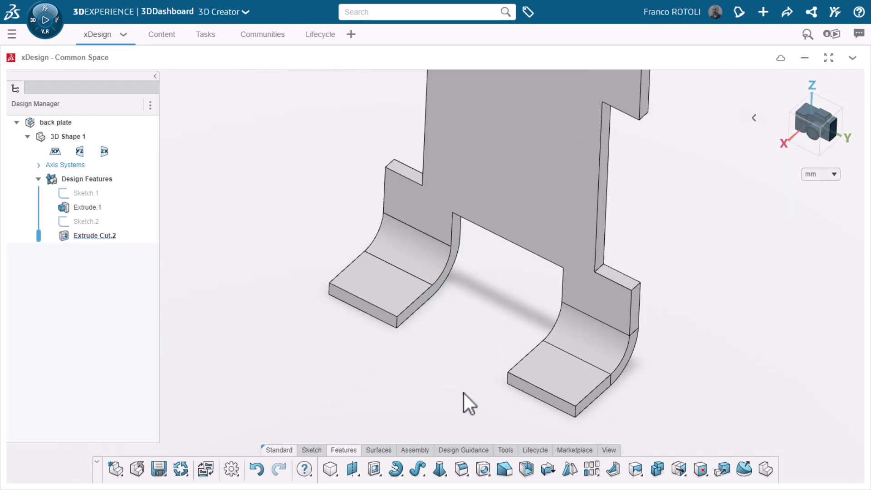
pyautogui.click(577, 415)
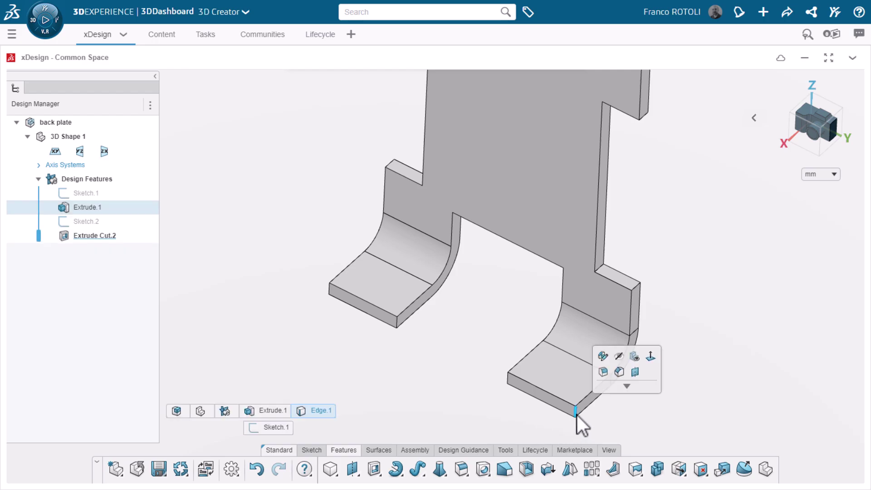
# Step: Fillet the foot edge, adding suggested edges filtered by same orientation and same length
pyautogui.click(602, 372)
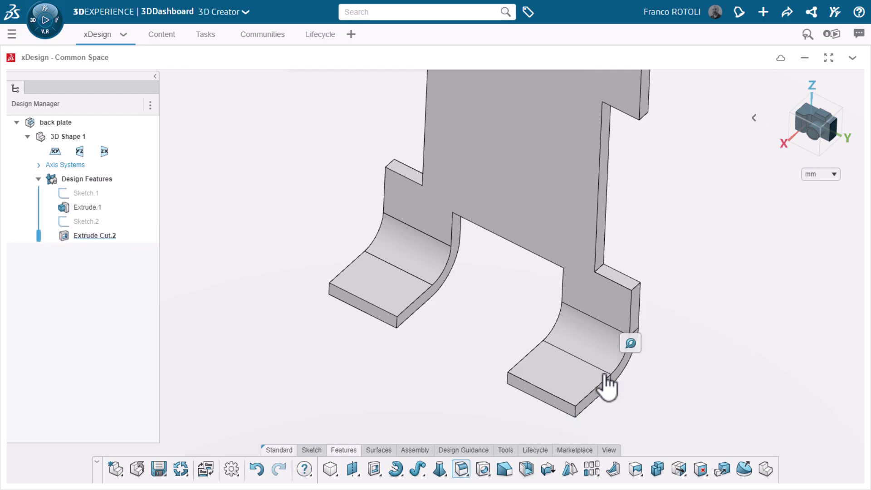
pyautogui.click(630, 344)
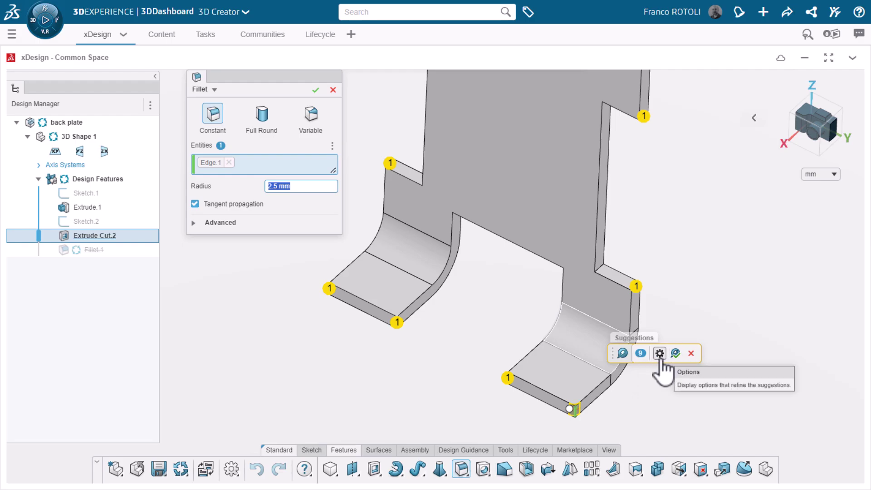
pyautogui.click(659, 354)
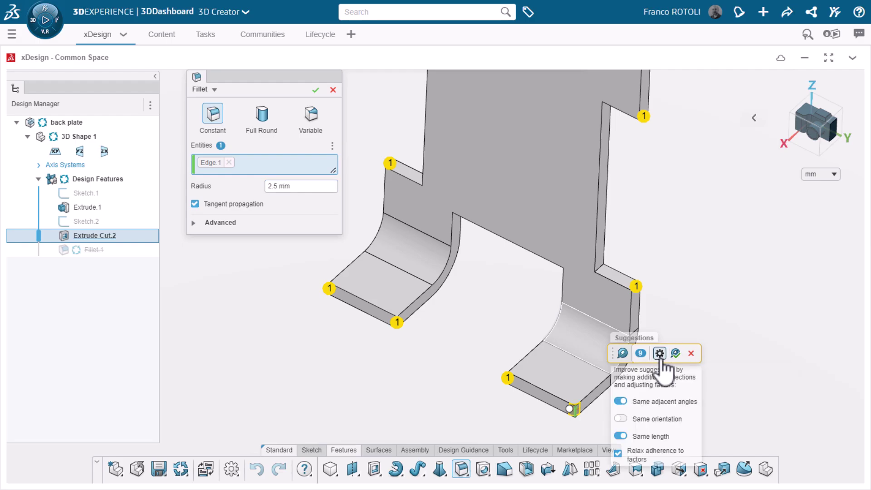
pyautogui.click(623, 419)
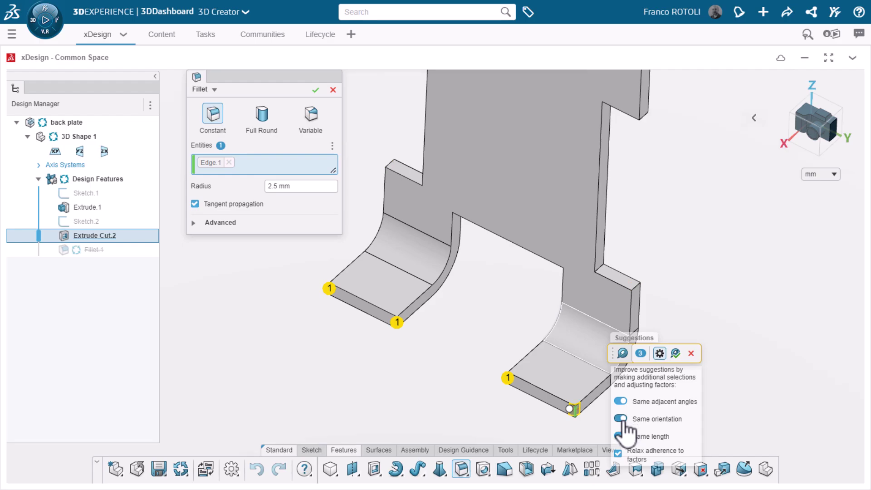
pyautogui.click(620, 436)
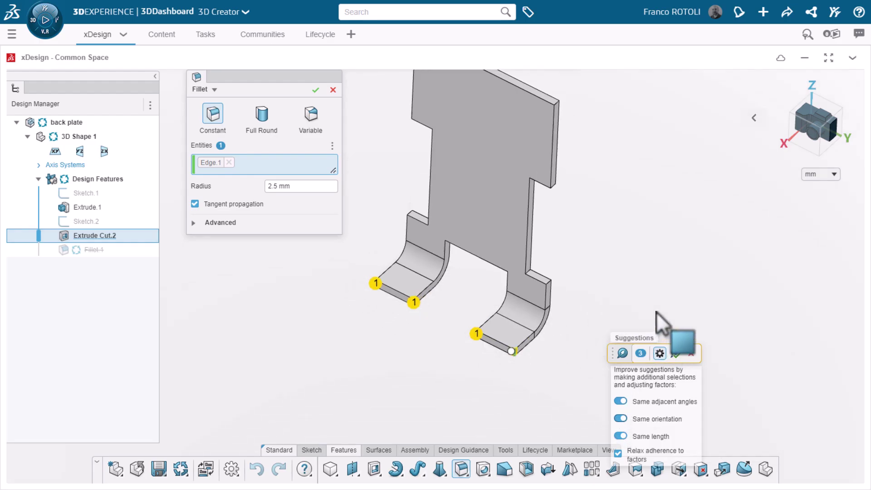
pyautogui.click(675, 353)
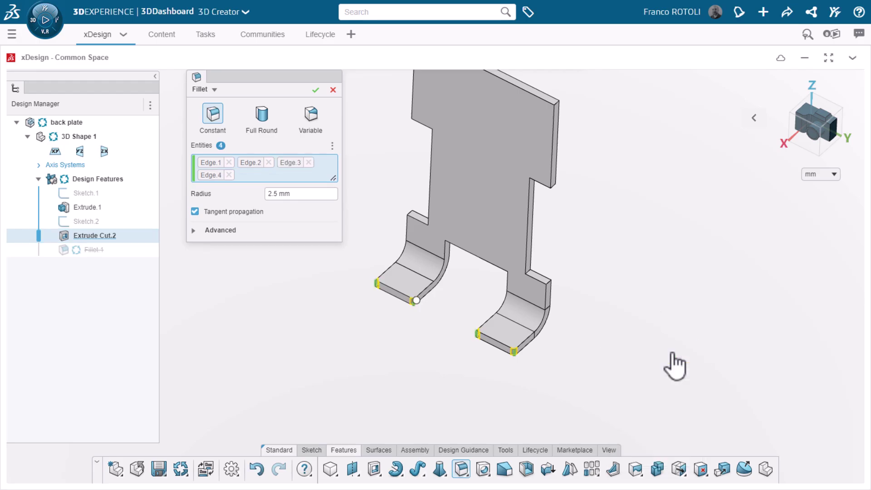
# Step: Set the fillet radius to 12 mm after 16 mm fails, and apply it
pyautogui.click(305, 195)
pyautogui.write('16')
pyautogui.press('Return')
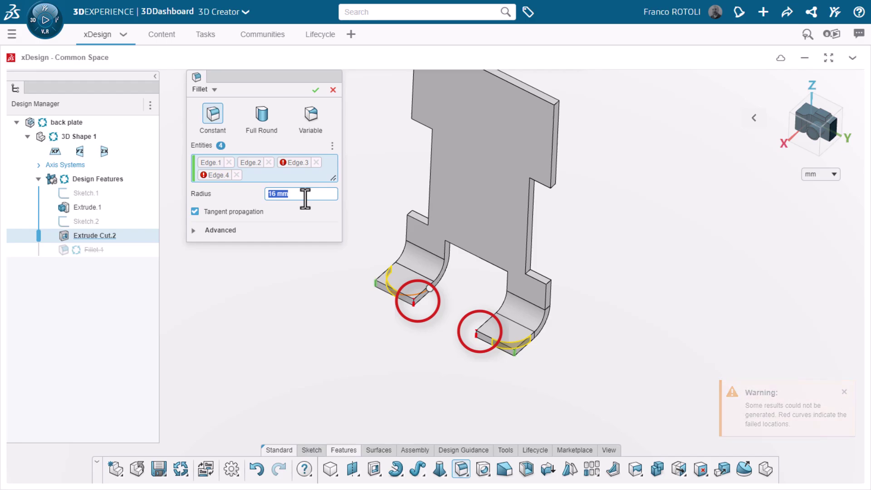
pyautogui.write('12')
pyautogui.press('Return')
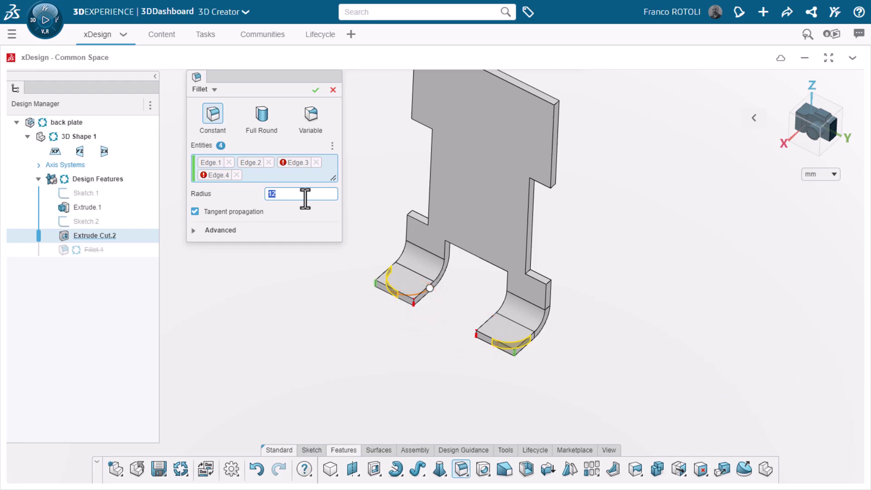
pyautogui.click(315, 90)
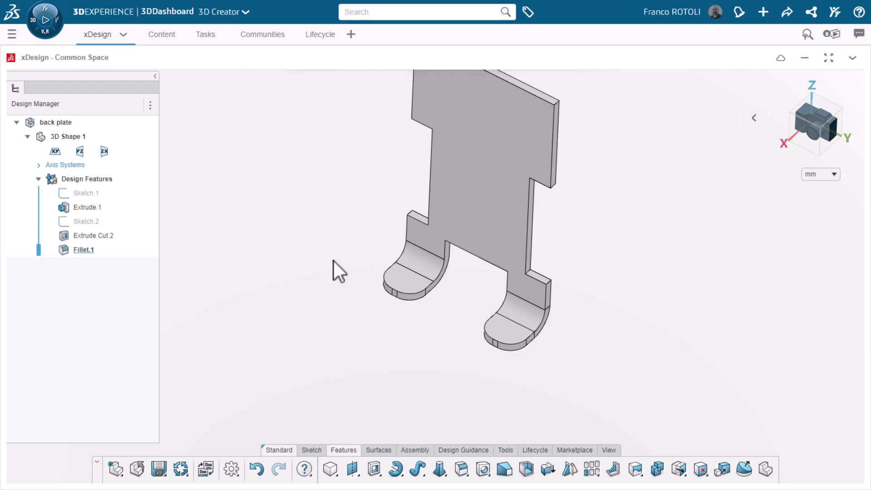
# Step: Start a 7 mm fillet on the lower-step notch edge and add three more notch edges
pyautogui.scroll(3, 547, 267)
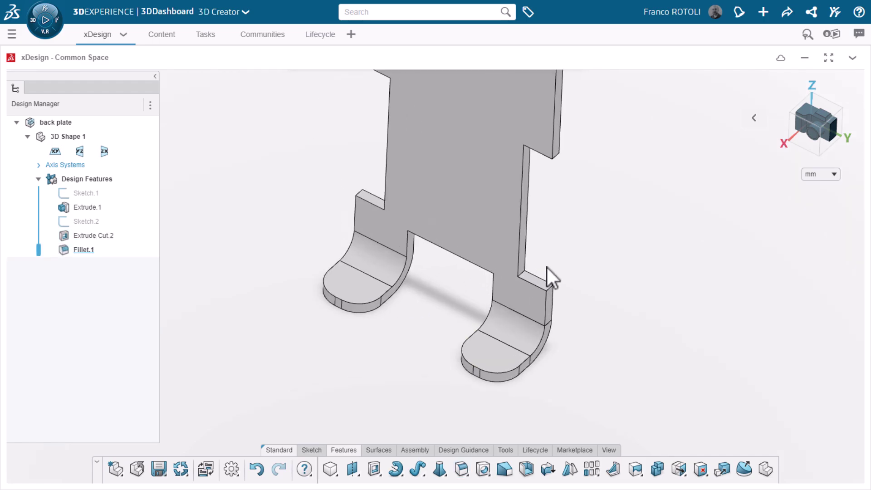
pyautogui.click(550, 290)
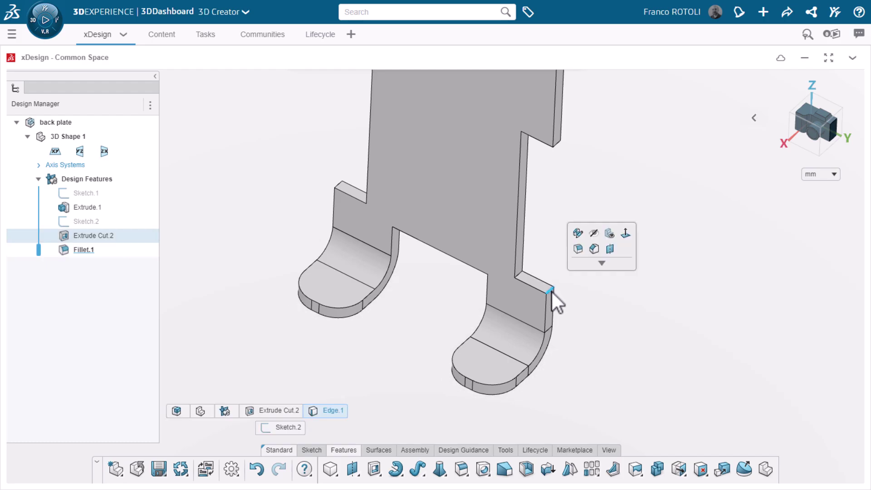
pyautogui.click(578, 249)
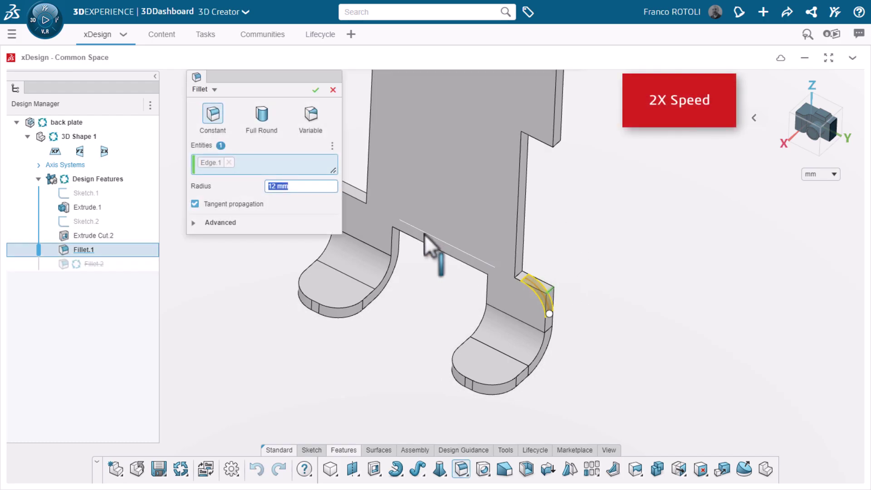
pyautogui.write('7')
pyautogui.click(523, 279)
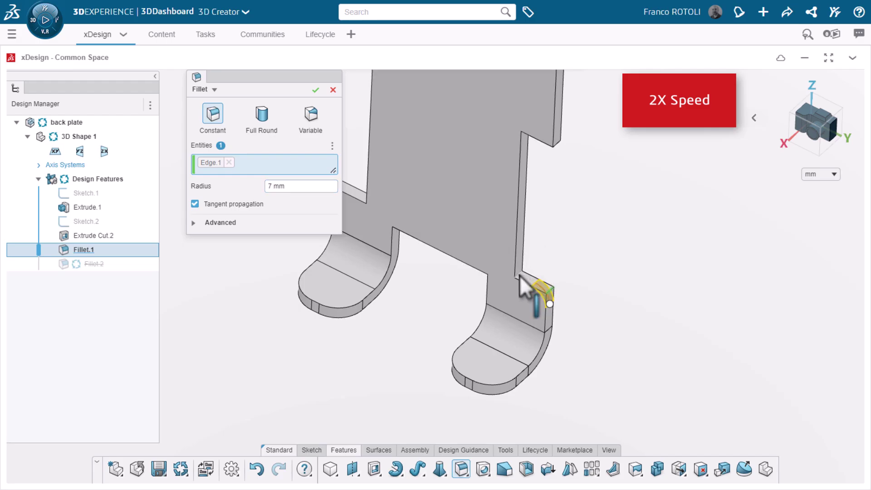
pyautogui.moveTo(578, 219); pyautogui.dragTo(554, 105, button='middle')
pyautogui.scroll(2, 506, 122)
pyautogui.click(507, 122)
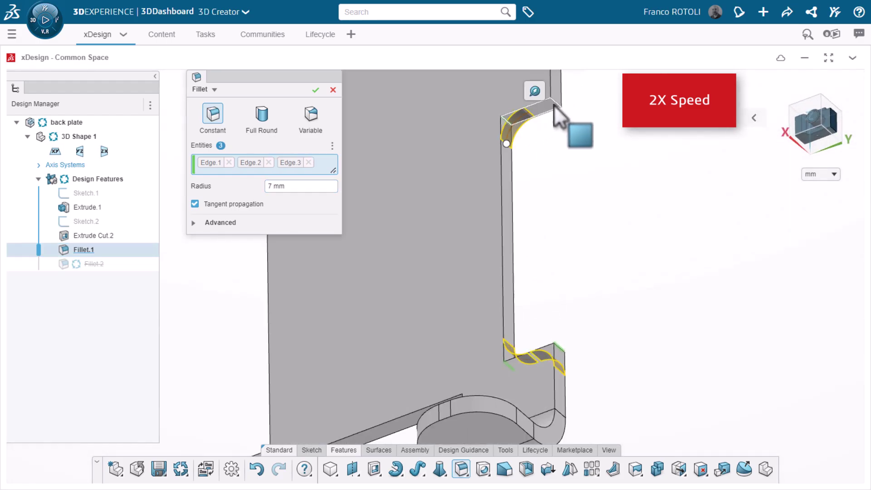
pyautogui.click(556, 104)
# Step: Add the remaining four notch edges on the other side and apply the 7 mm fillet
pyautogui.scroll(-3, 517, 227)
pyautogui.moveTo(517, 226); pyautogui.dragTo(335, 266, button='middle')
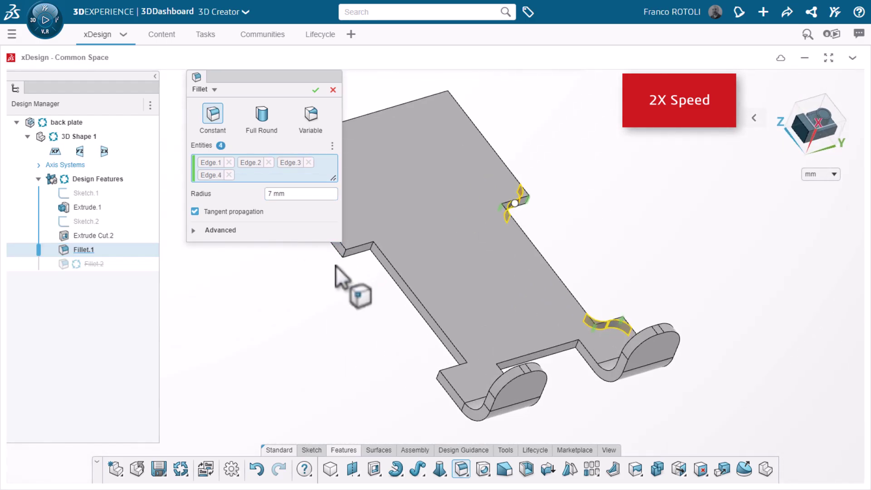
pyautogui.scroll(3, 345, 258)
pyautogui.click(386, 242)
pyautogui.click(400, 270)
pyautogui.scroll(-3, 453, 344)
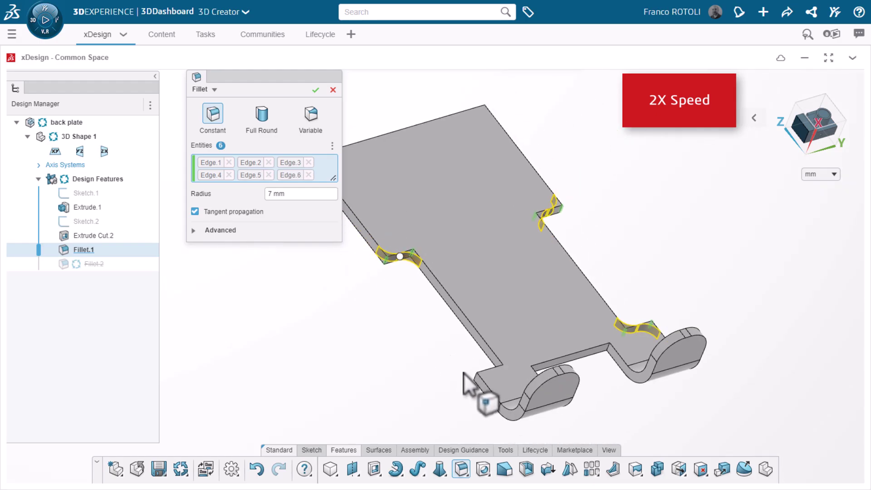
pyautogui.click(476, 376)
pyautogui.scroll(3, 499, 367)
pyautogui.click(505, 370)
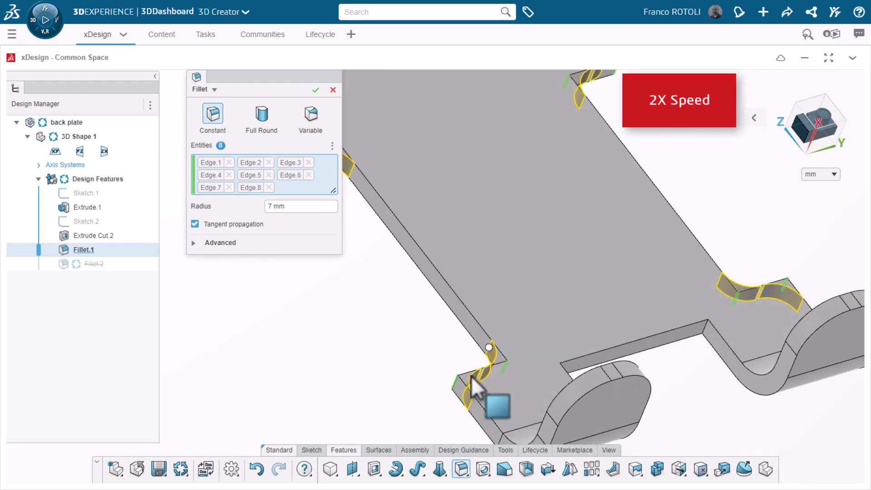
pyautogui.scroll(-3, 470, 376)
pyautogui.click(315, 89)
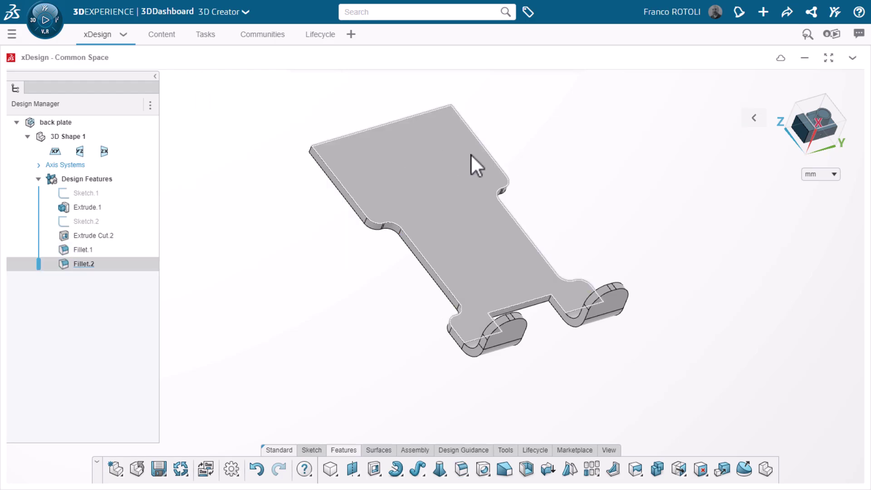
# Step: Face the plate front-on and start a fillet on its top-right corner edge
pyautogui.moveTo(471, 153); pyautogui.dragTo(472, 154, button='middle')
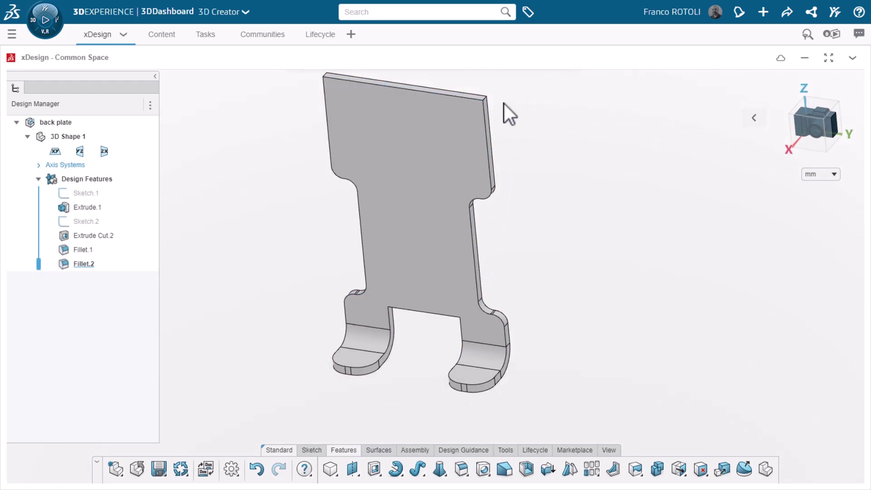
pyautogui.scroll(2, 482, 108)
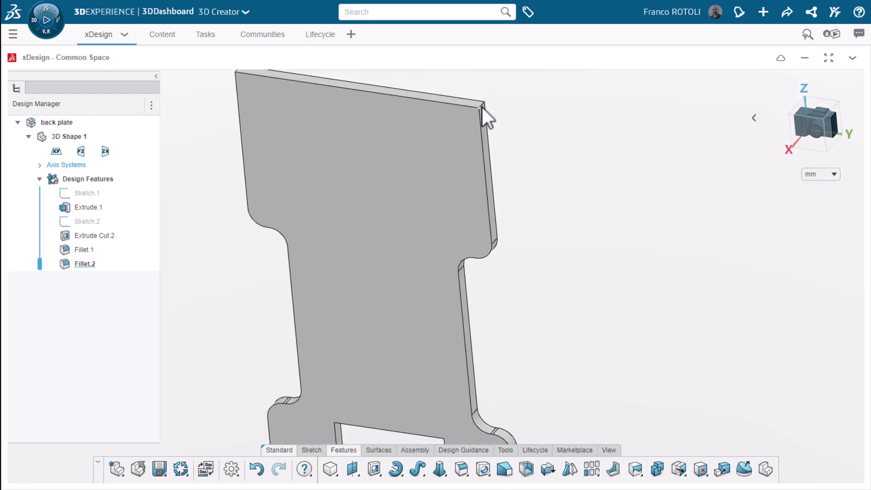
pyautogui.scroll(2, 483, 107)
pyautogui.click(483, 105)
pyautogui.click(532, 116)
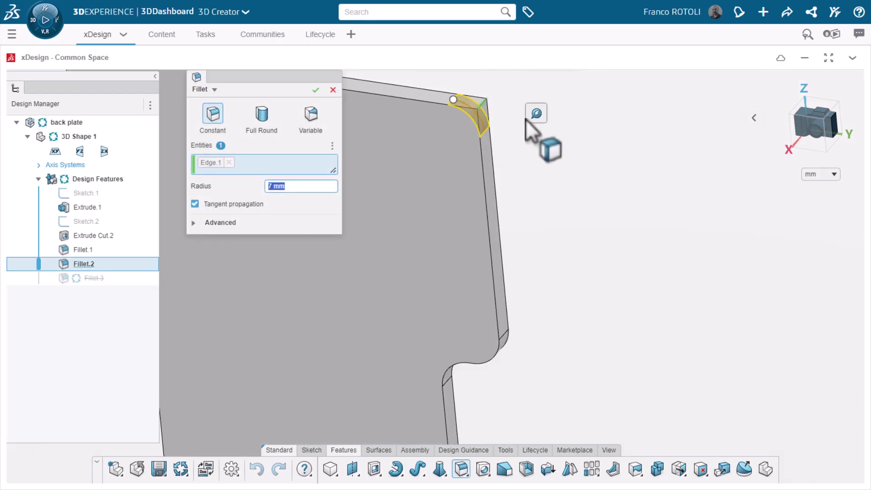
pyautogui.scroll(-5, 543, 197)
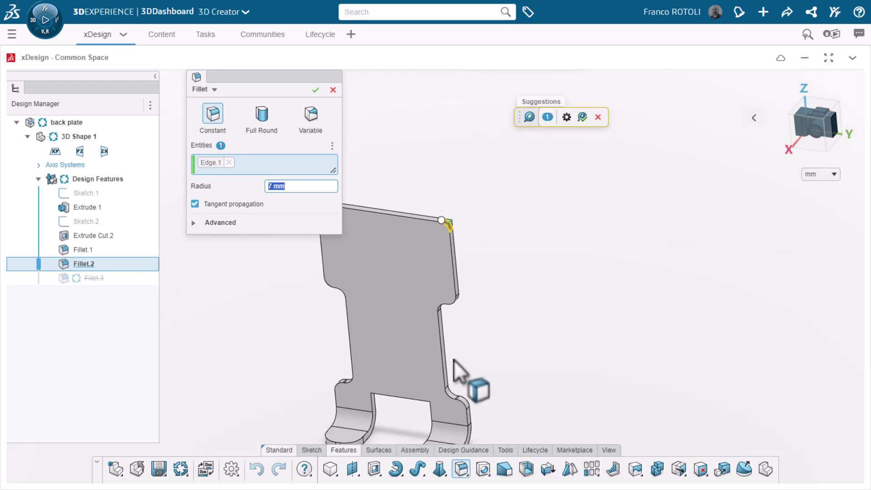
pyautogui.scroll(1, 312, 332)
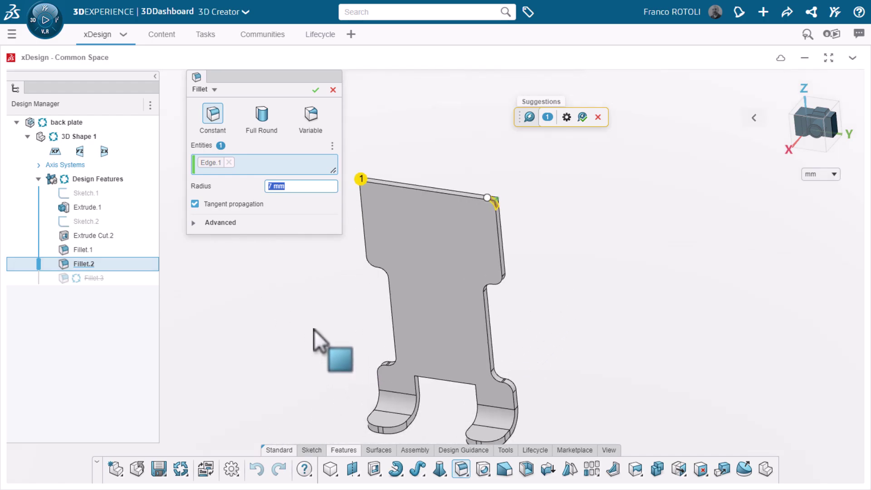
# Step: Widen suggestions to add the other three corners and apply a 12 mm radius
pyautogui.click(572, 122)
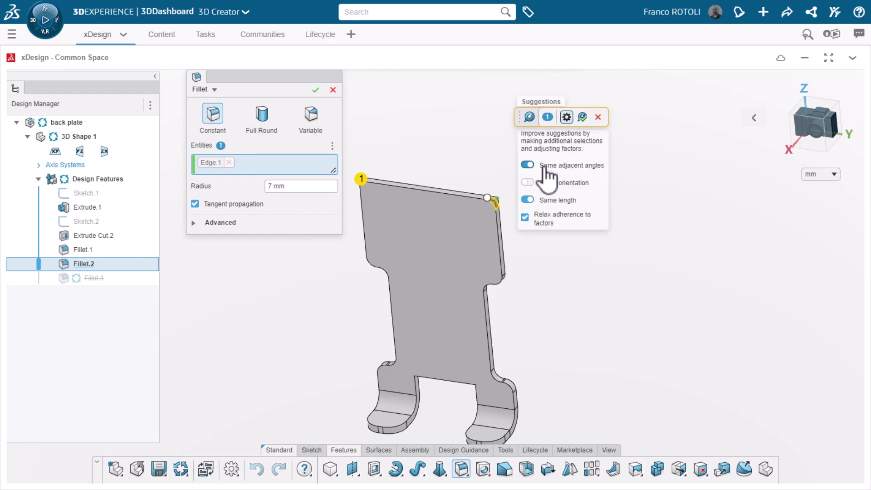
pyautogui.click(527, 165)
pyautogui.click(292, 187)
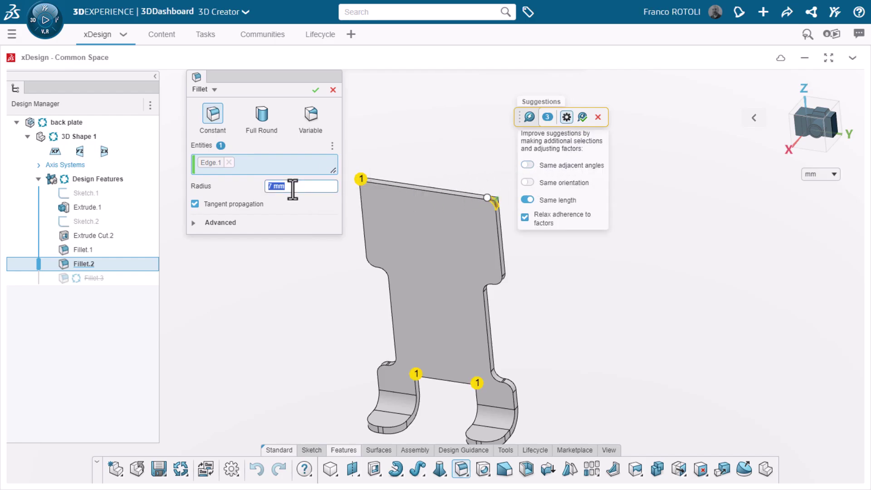
pyautogui.press('Return')
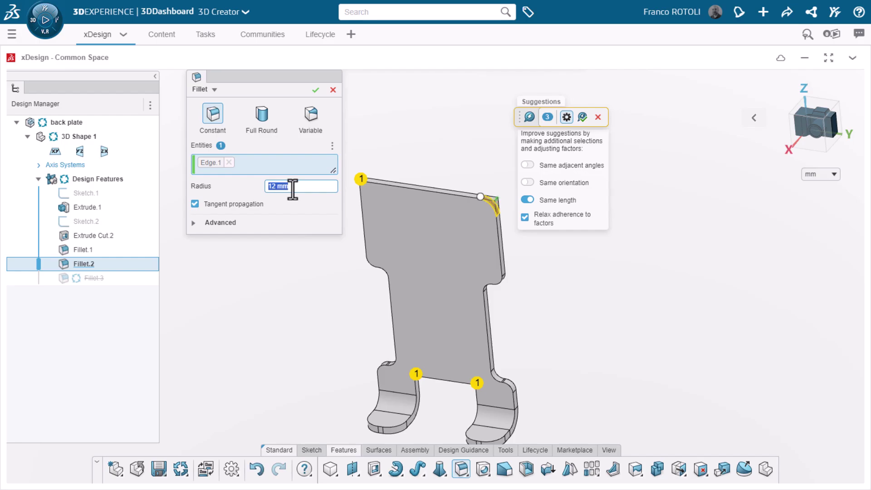
pyautogui.click(582, 117)
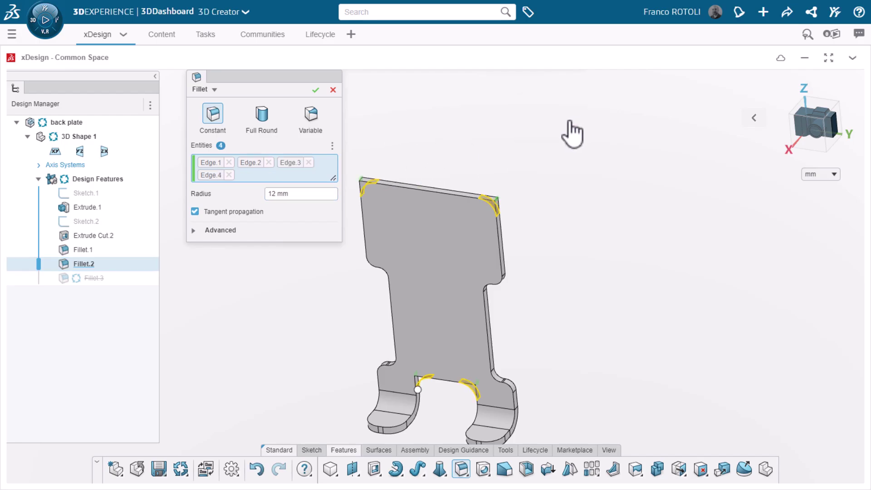
pyautogui.click(316, 90)
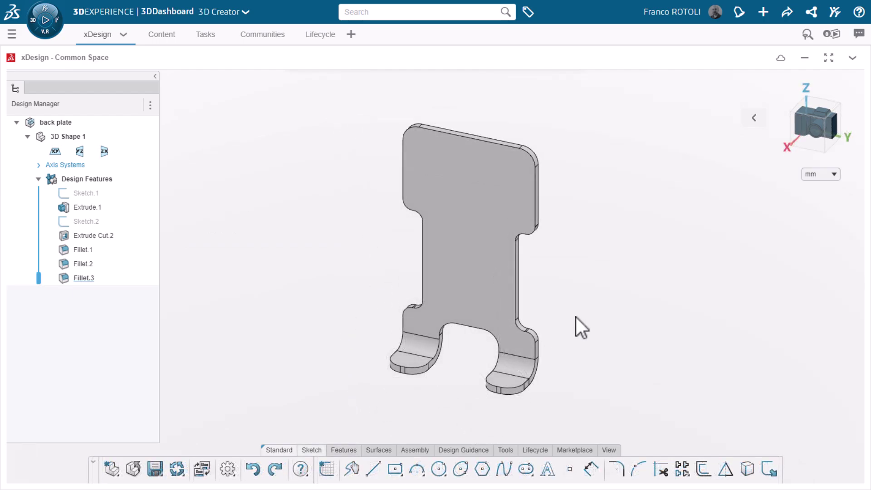
# Step: Show the reference planes and start a sketch on the ZX plane
pyautogui.click(608, 449)
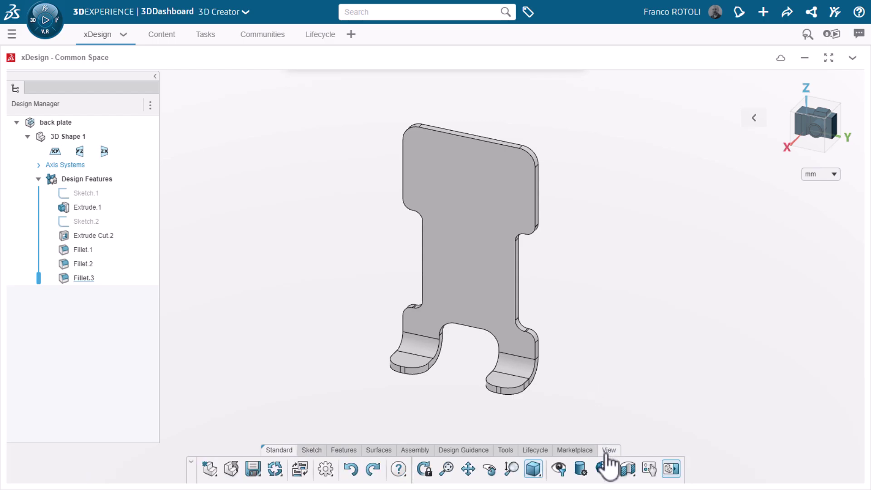
pyautogui.click(559, 469)
pyautogui.click(558, 350)
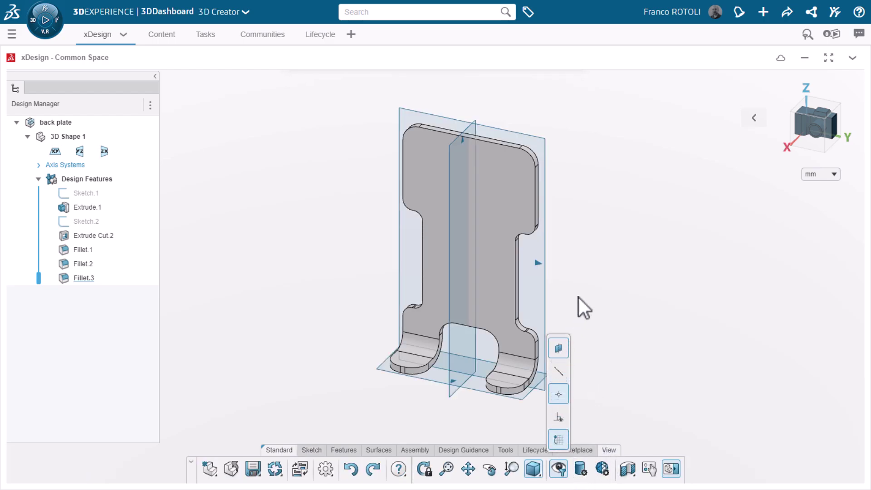
pyautogui.click(464, 135)
pyautogui.click(491, 176)
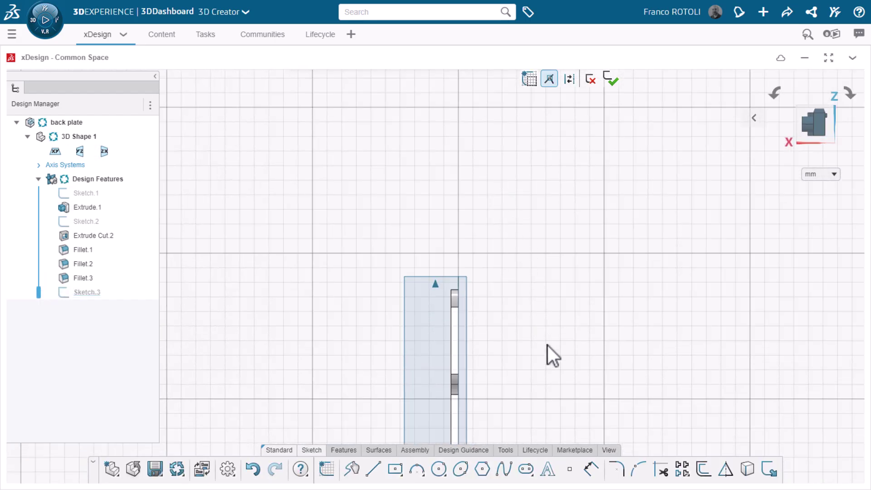
pyautogui.moveTo(547, 344)
pyautogui.mouseDown(button='middle')
pyautogui.moveTo(567, 327)
pyautogui.moveTo(571, 210)
pyautogui.mouseUp(button='middle')
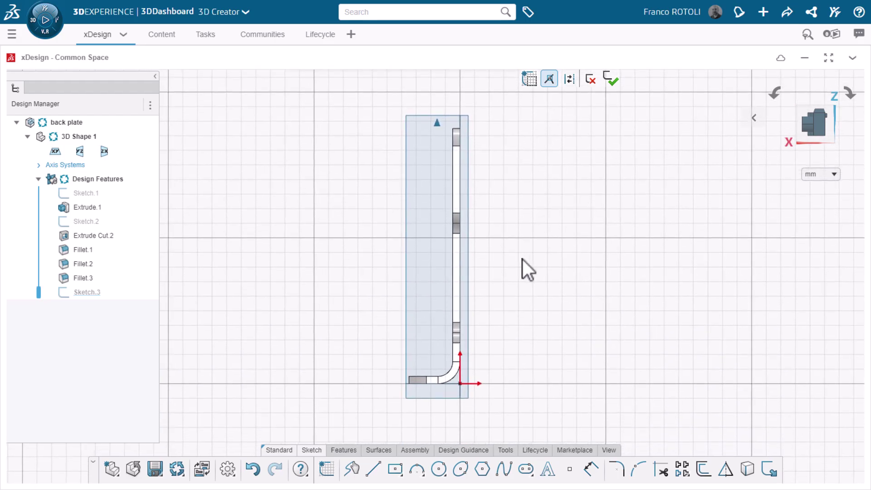
# Step: Draw the closed bulb profile from the plate edge: short line, tangent arc, large arc, return lines
pyautogui.click(373, 468)
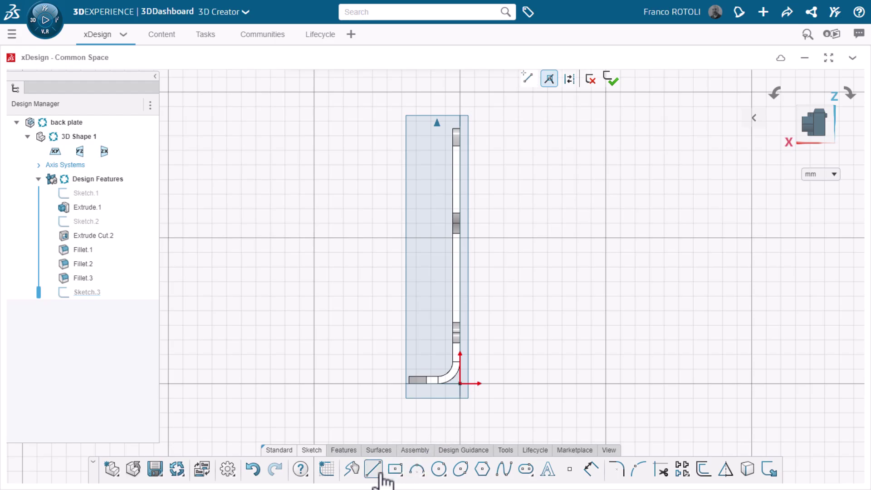
pyautogui.click(459, 197)
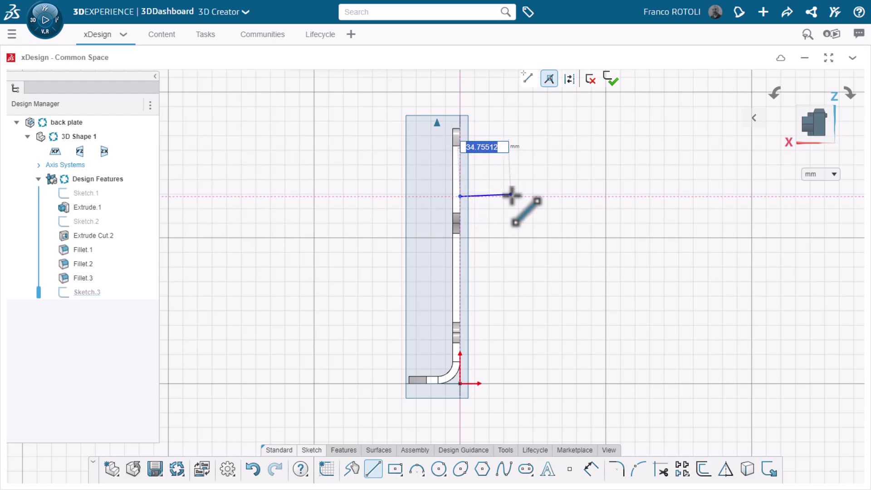
pyautogui.click(495, 196)
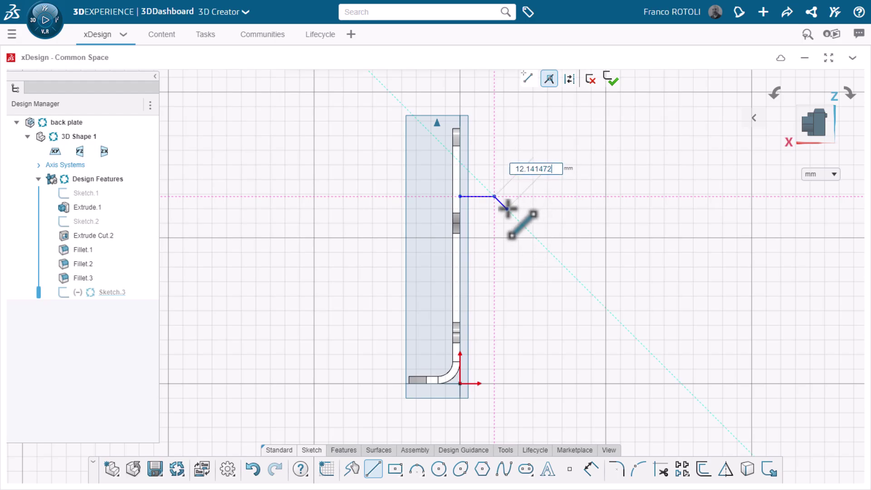
pyautogui.moveTo(495, 198)
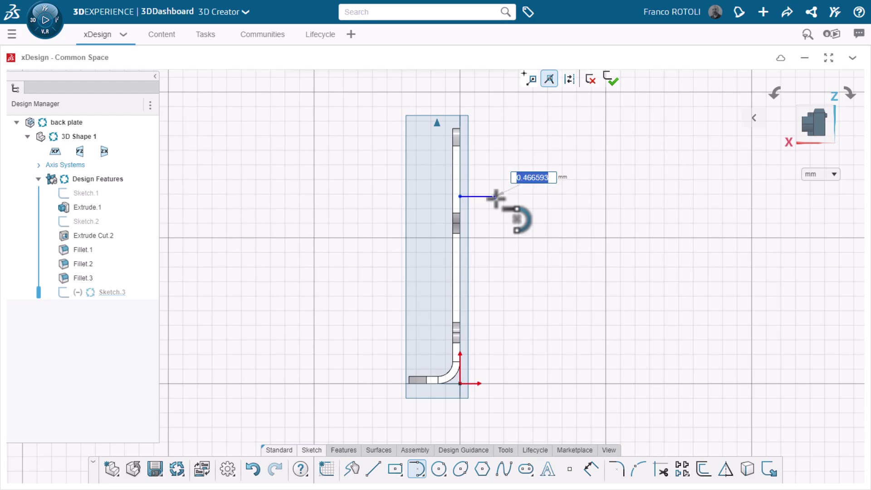
pyautogui.click(524, 183)
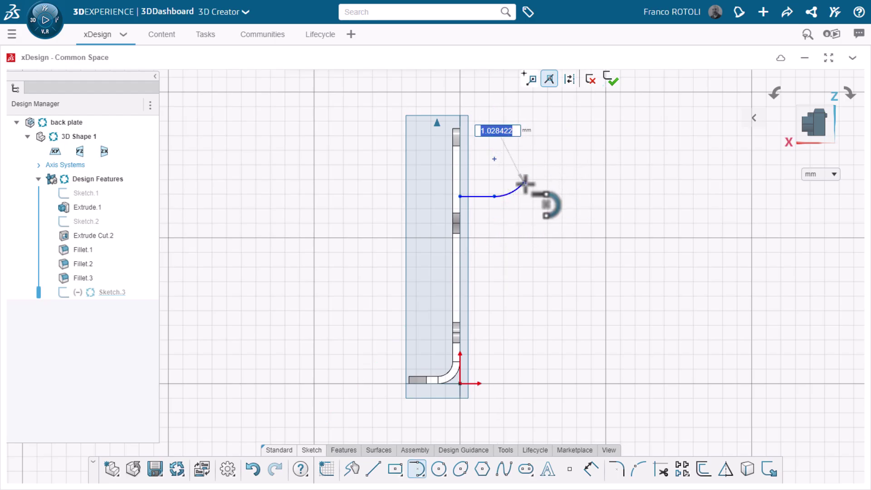
pyautogui.click(592, 207)
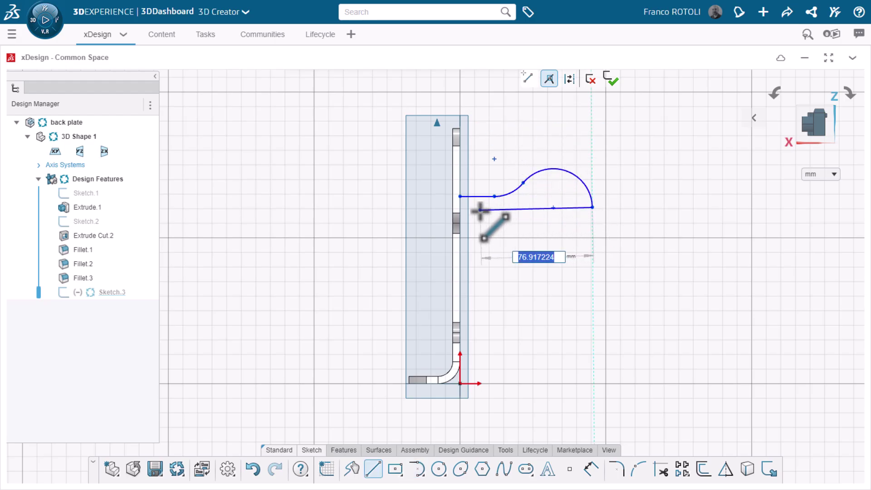
pyautogui.click(460, 207)
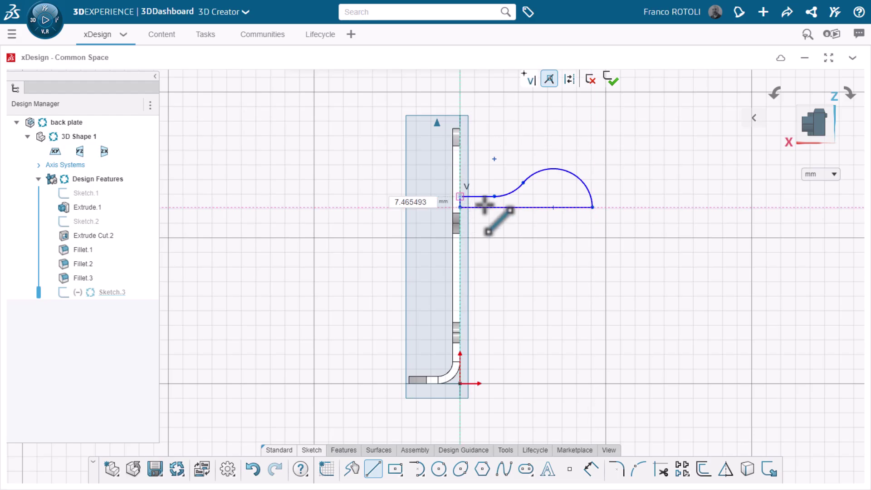
pyautogui.click(459, 196)
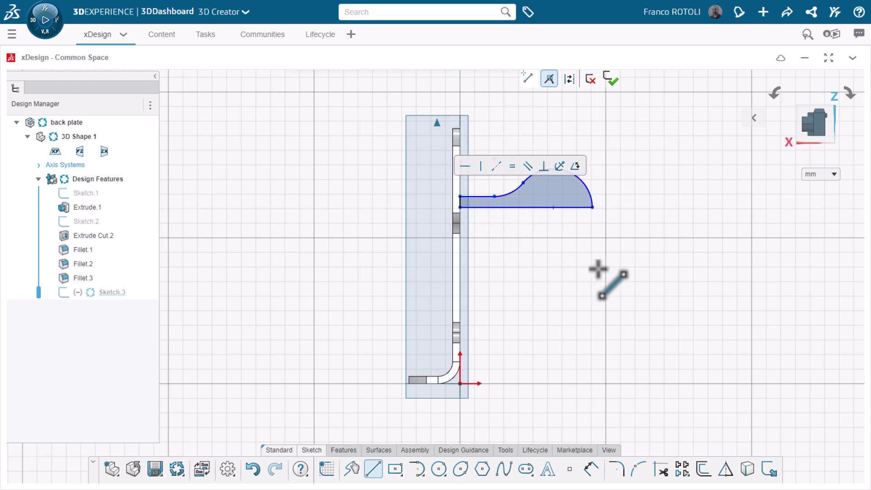
# Step: Dimension the large bulb arc to R 20 and the small neck arc to R 10
pyautogui.click(591, 468)
pyautogui.click(587, 187)
pyautogui.click(621, 152)
pyautogui.write('20')
pyautogui.press('Return')
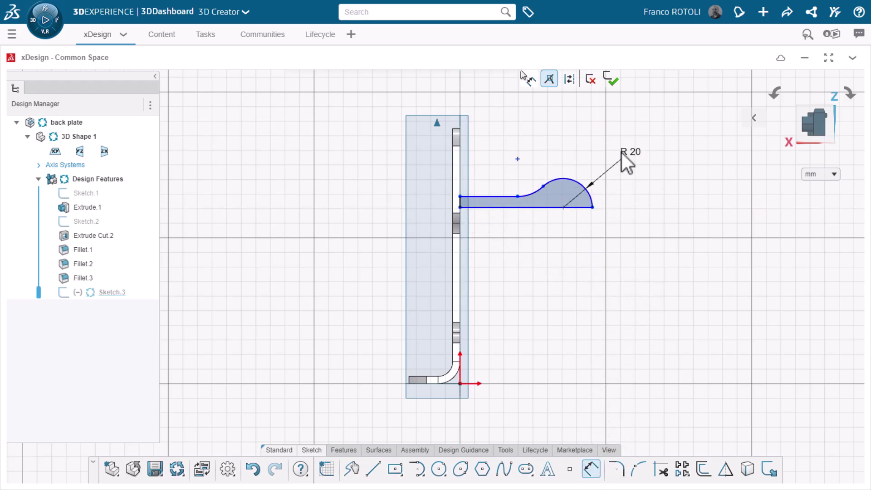
pyautogui.click(533, 191)
pyautogui.click(506, 132)
pyautogui.write('10')
pyautogui.press('Return')
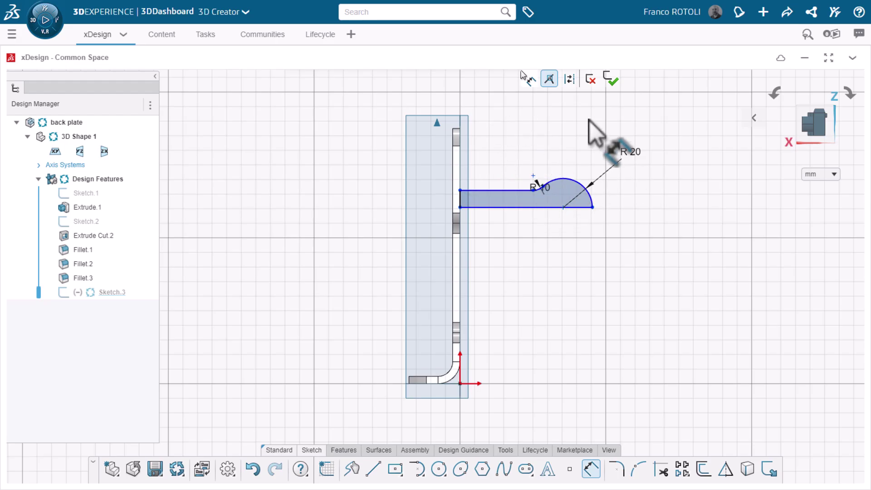
pyautogui.click(499, 191)
# Step: Dimension the 4 mm neck thickness and the 55 mm bulb length
pyautogui.click(499, 207)
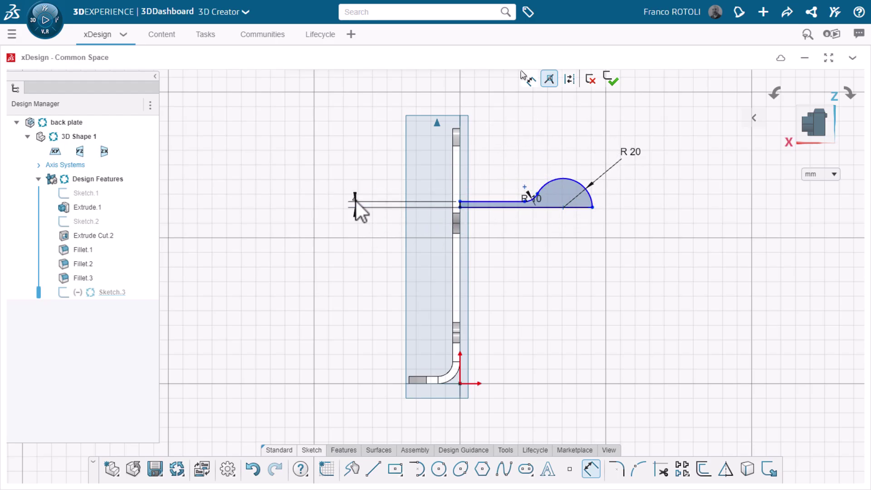
pyautogui.click(358, 209)
pyautogui.click(456, 227)
pyautogui.click(593, 208)
pyautogui.click(503, 261)
pyautogui.write('55')
pyautogui.press('Return')
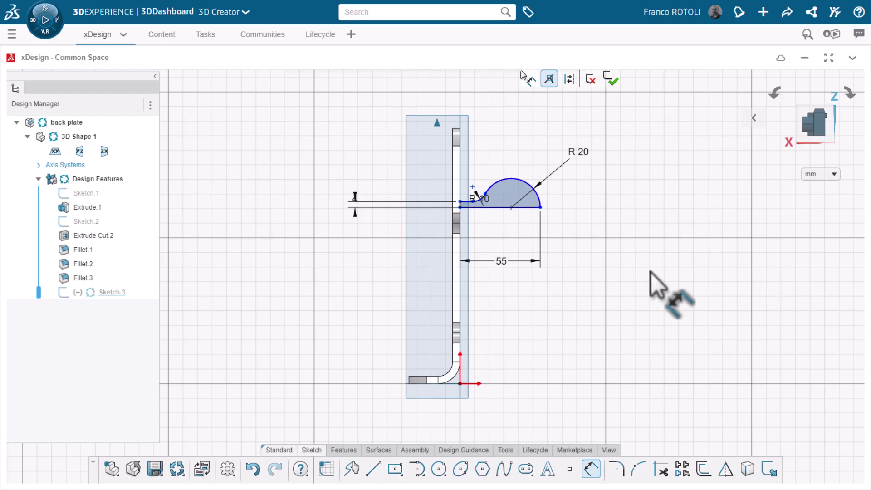
# Step: Set the 117 mm height above the base and constrain the neck arc junction
pyautogui.scroll(5, 436, 381)
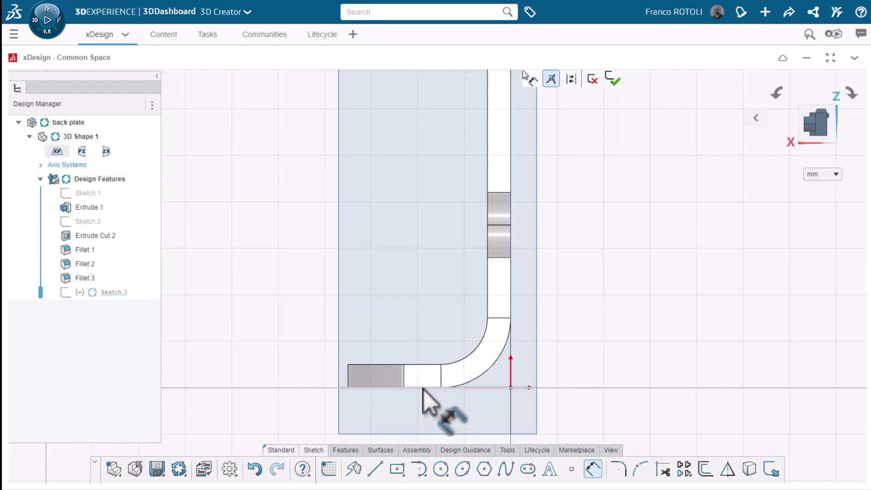
pyautogui.scroll(-5, 574, 321)
pyautogui.click(510, 103)
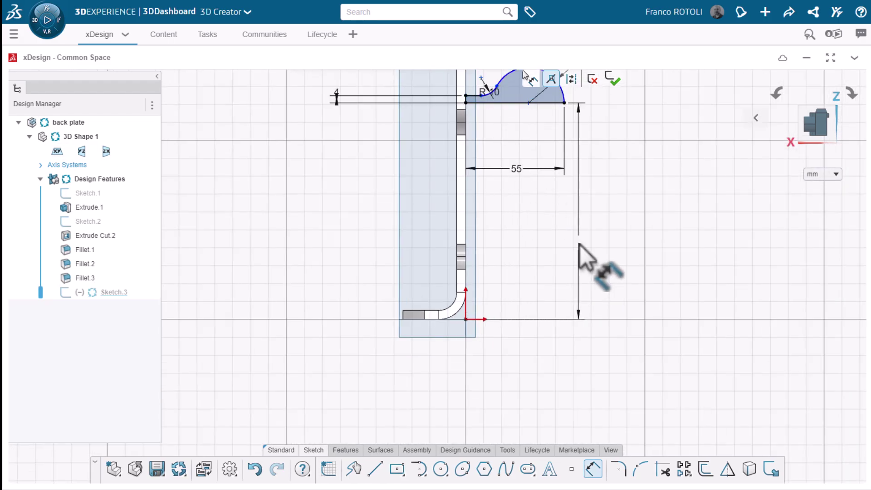
pyautogui.click(580, 244)
pyautogui.write('117')
pyautogui.press('Return')
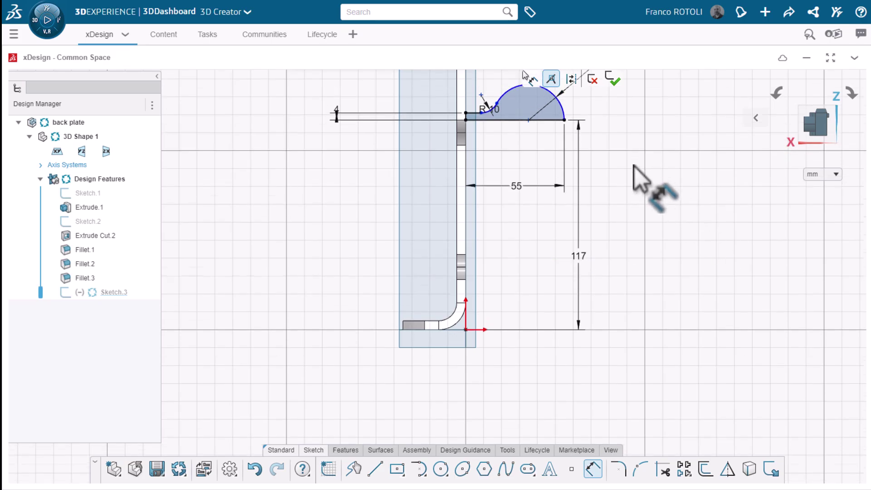
pyautogui.scroll(4, 613, 263)
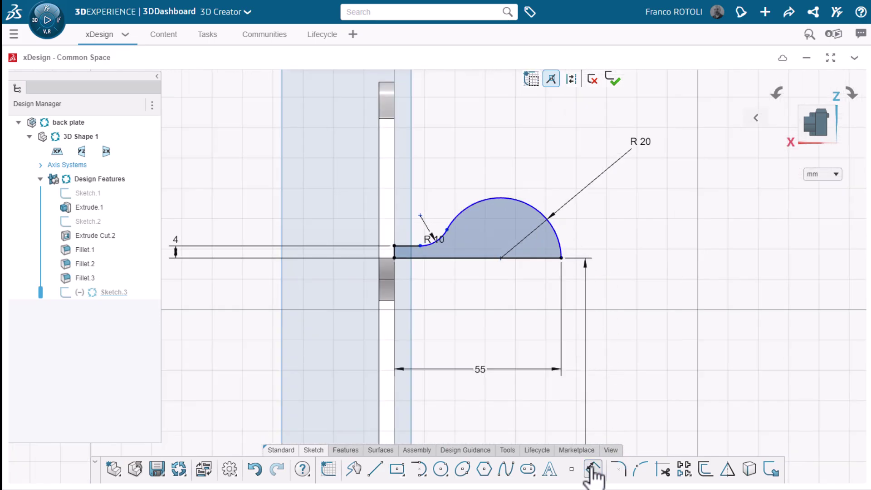
pyautogui.click(593, 470)
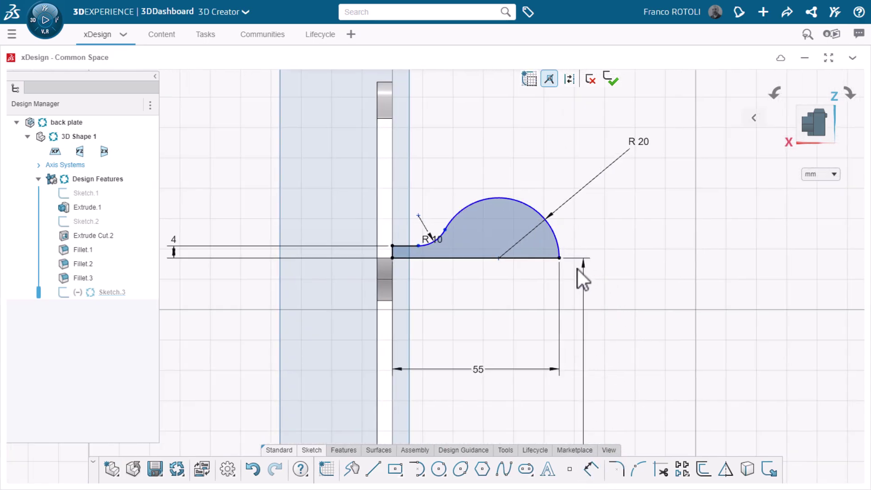
pyautogui.click(445, 230)
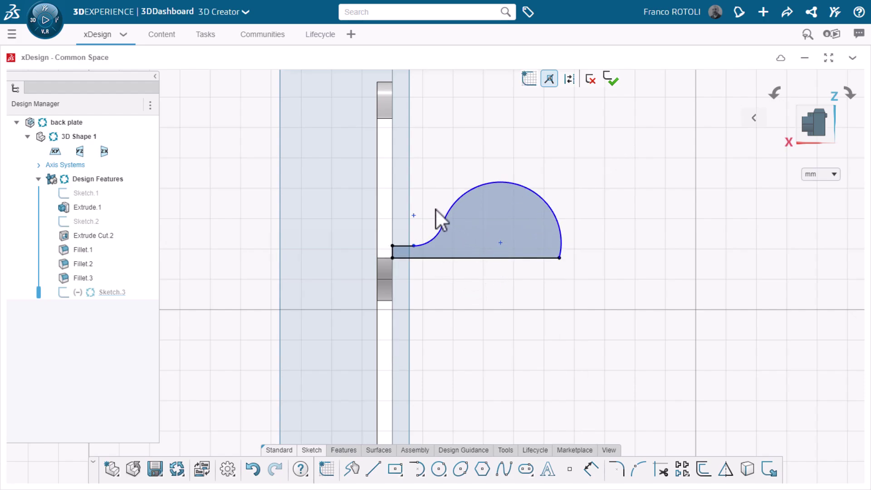
# Step: Make the R 20 arc's centre point coincident with the profile's bottom line
pyautogui.moveTo(435, 210)
pyautogui.mouseDown()
pyautogui.moveTo(471, 239)
pyautogui.moveTo(453, 226)
pyautogui.mouseUp()
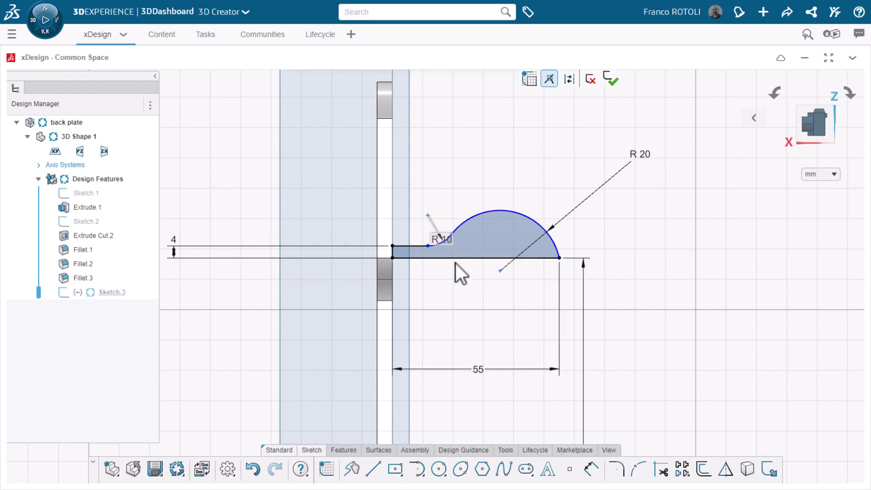
pyautogui.click(486, 260)
pyautogui.press('ctrl')
pyautogui.keyDown('ctrl'); pyautogui.click(500, 271); pyautogui.keyUp('ctrl')
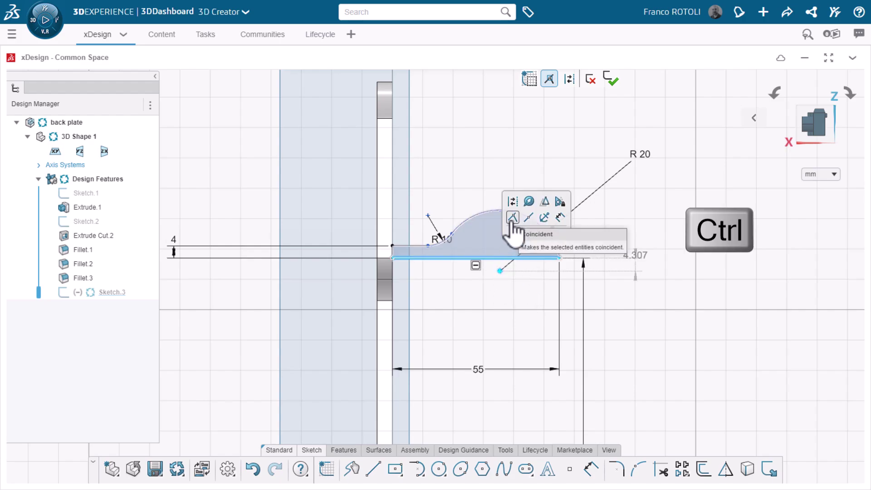
pyautogui.click(512, 218)
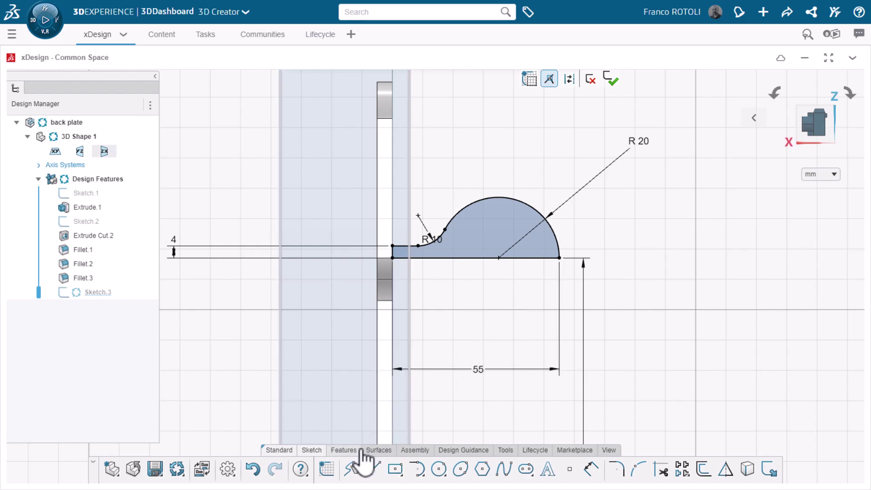
# Step: Revolve Sketch.3 360° about its bottom line to create Revolve.3
pyautogui.click(357, 452)
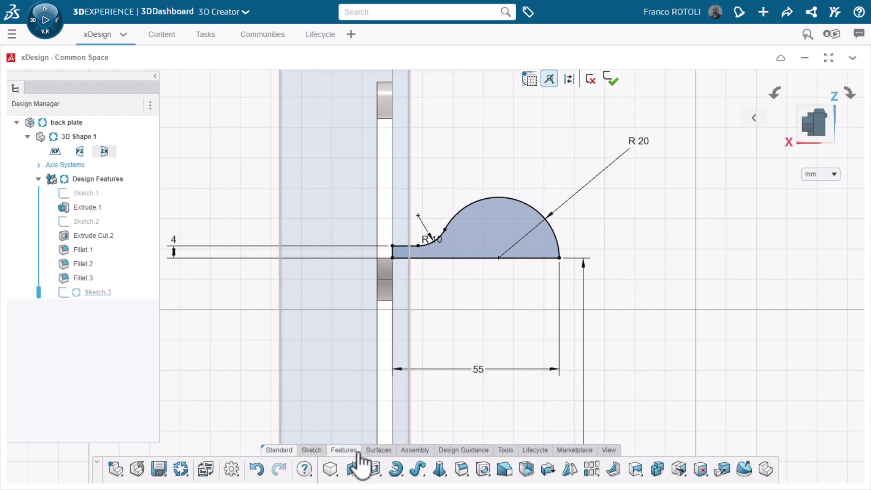
pyautogui.click(396, 469)
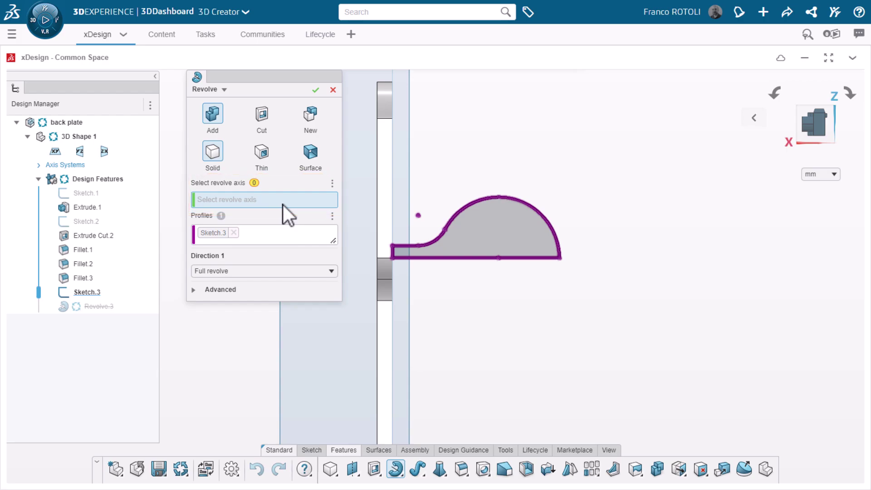
pyautogui.click(448, 258)
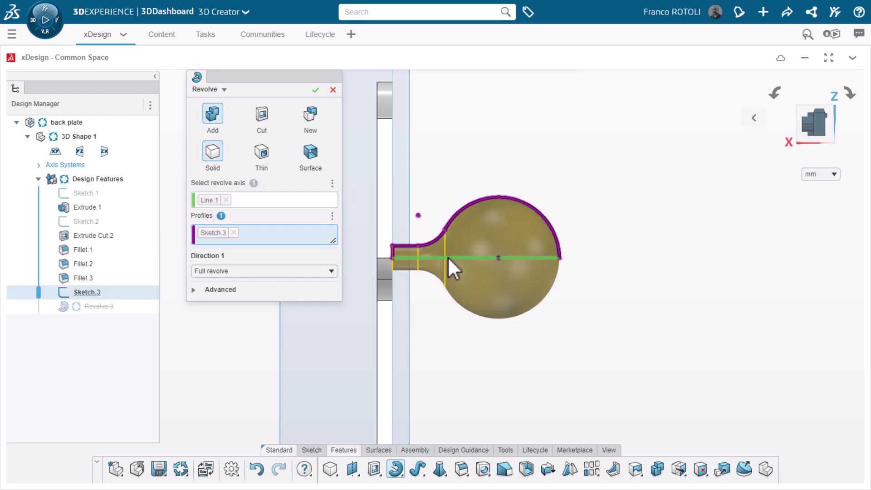
pyautogui.click(316, 90)
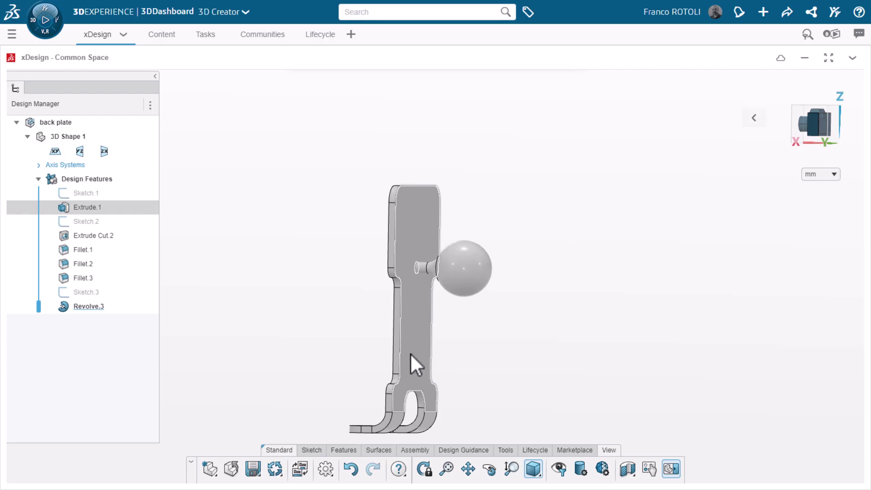
# Step: Sketch on the plate's back face a vertical construction centreline with a circle on it
pyautogui.click(410, 353)
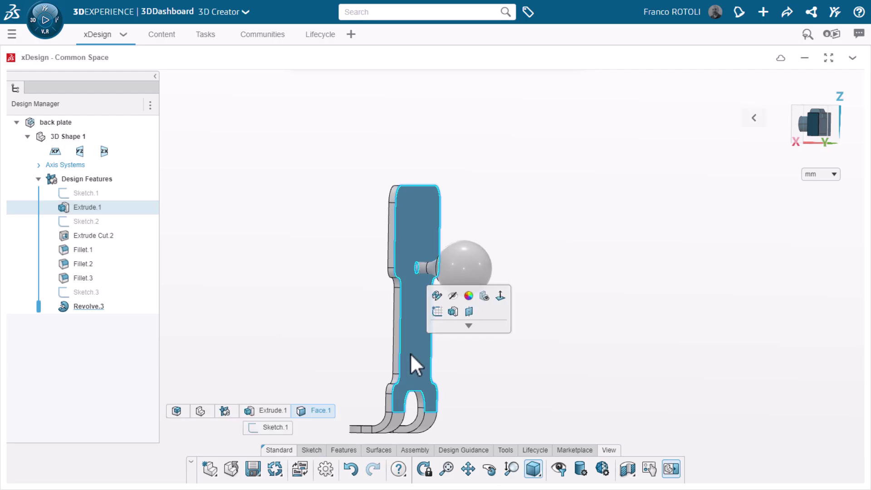
pyautogui.click(438, 312)
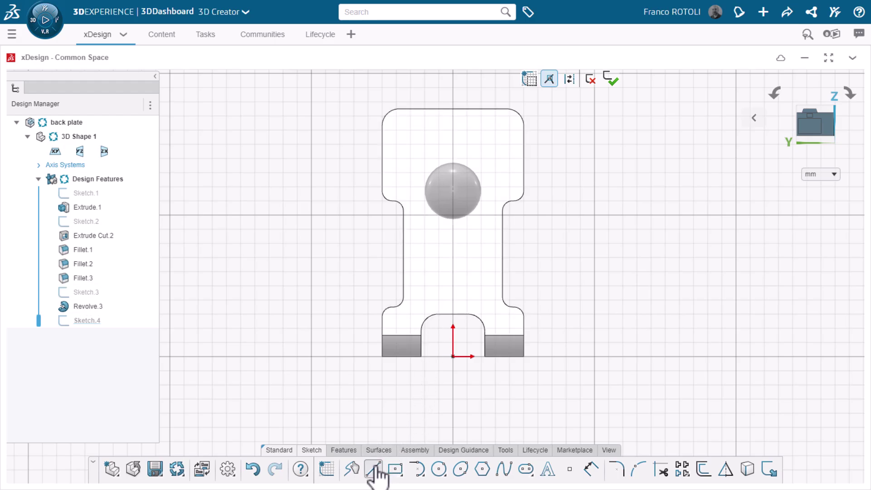
pyautogui.click(372, 468)
pyautogui.click(453, 356)
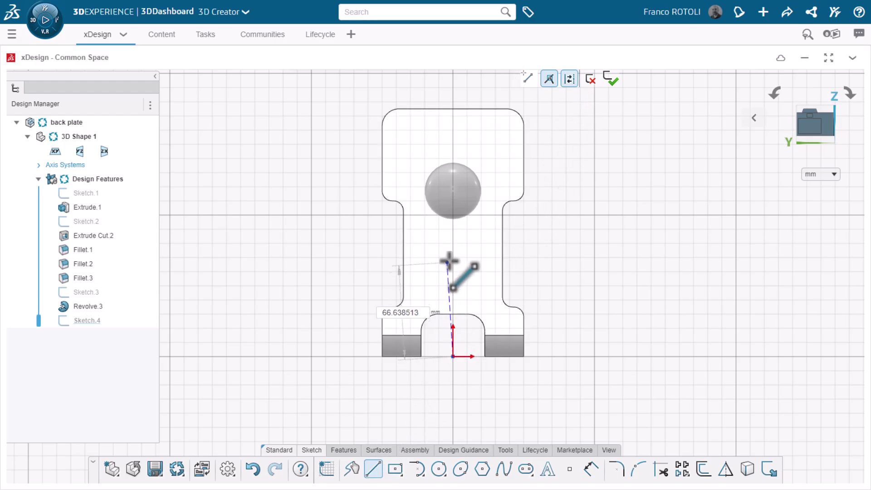
pyautogui.click(453, 132)
pyautogui.click(569, 79)
pyautogui.click(439, 469)
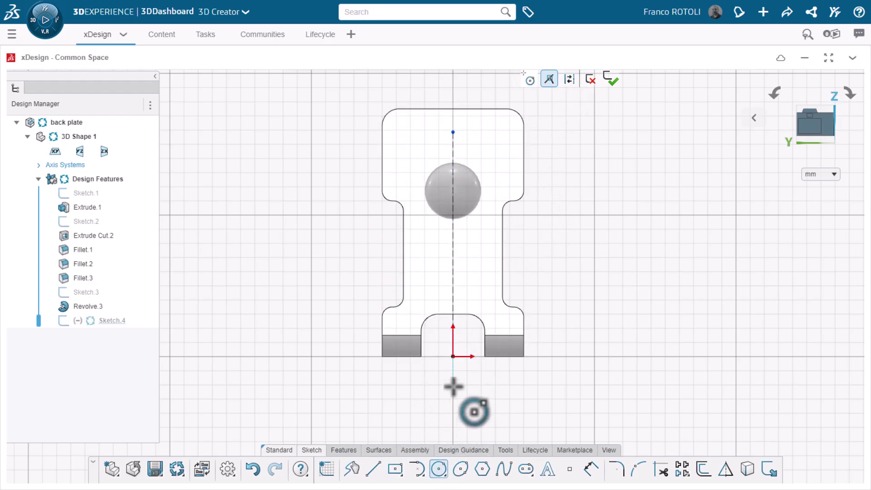
pyautogui.click(452, 231)
pyautogui.click(462, 239)
# Step: Dimension the circle to ø 3.5 and place it 7 mm above the bottom
pyautogui.click(591, 468)
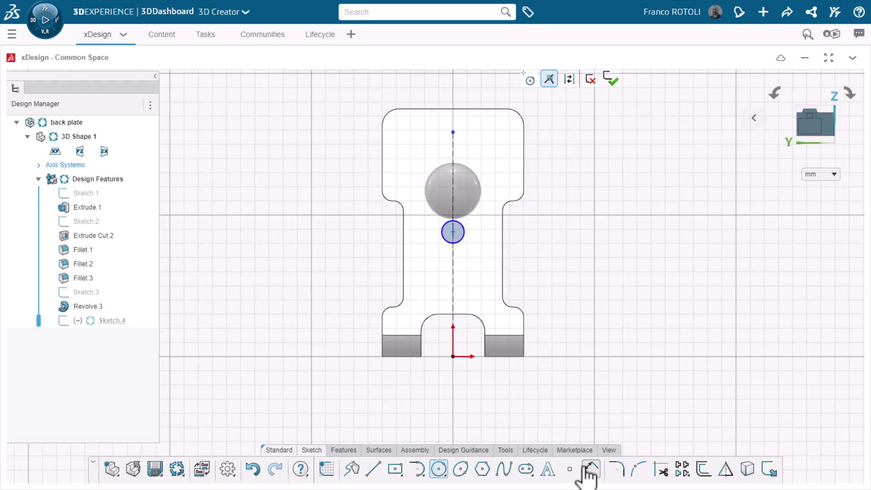
pyautogui.click(465, 234)
pyautogui.click(558, 250)
pyautogui.write('3.5')
pyautogui.press('Return')
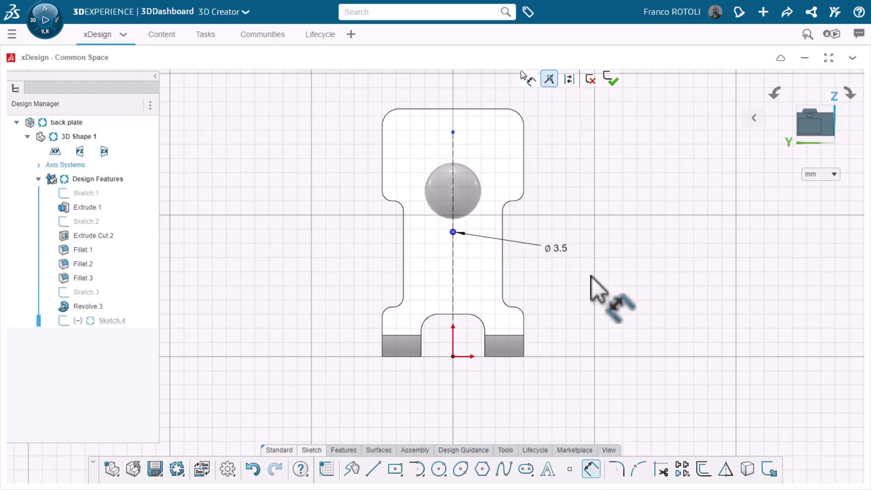
pyautogui.scroll(2, 452, 239)
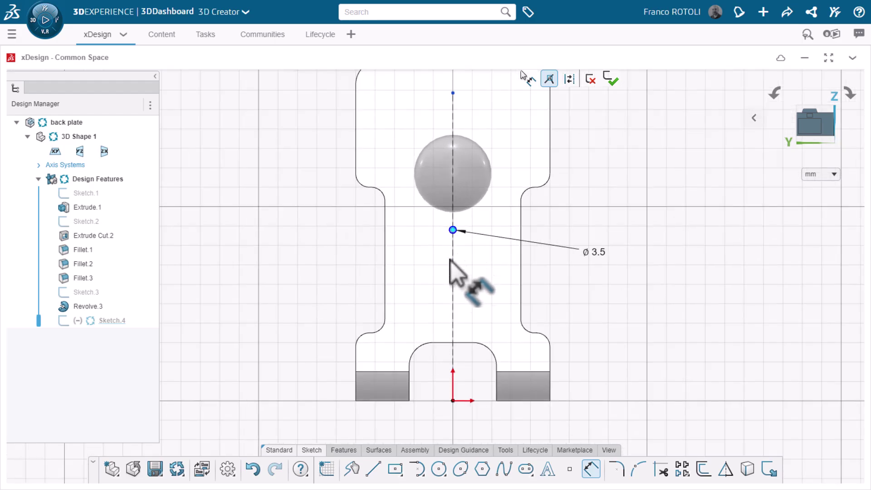
pyautogui.click(454, 400)
pyautogui.click(630, 306)
pyautogui.write('7')
pyautogui.press('Return')
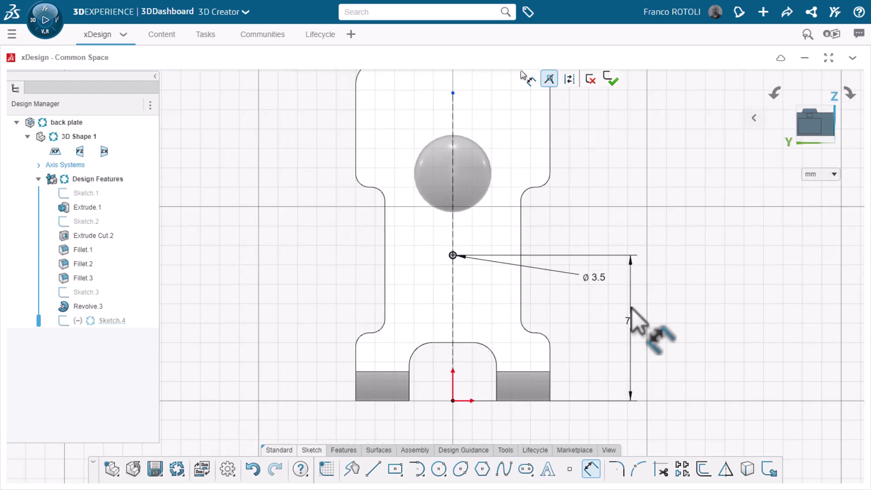
# Step: Extrude Cut the ø 3.5 circle Through one way to create Extrude Cut.4
pyautogui.click(334, 450)
pyautogui.click(374, 469)
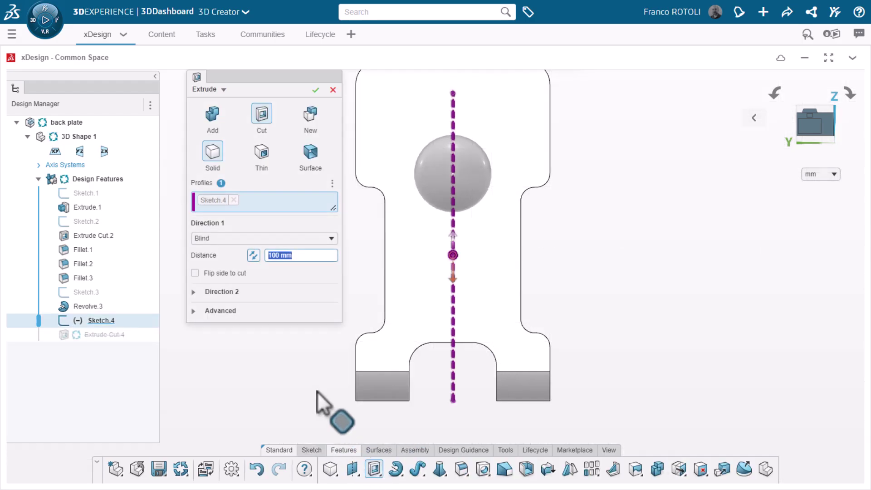
pyautogui.click(233, 239)
pyautogui.click(229, 288)
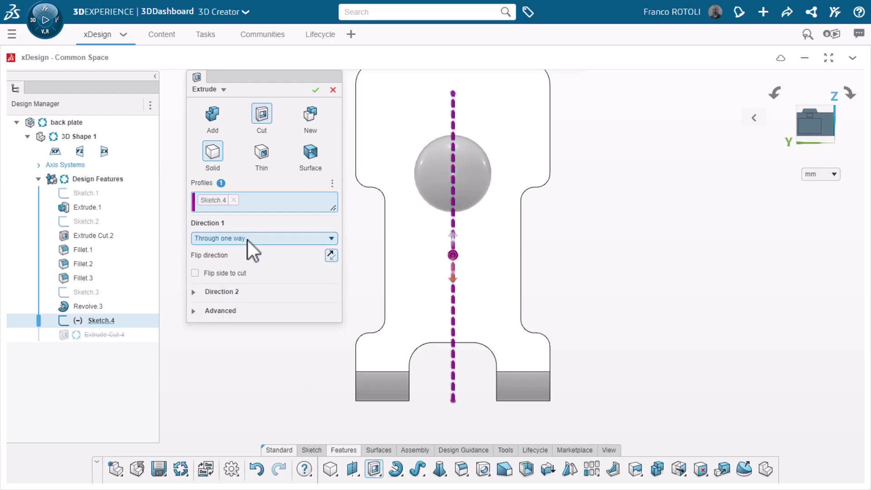
pyautogui.click(315, 90)
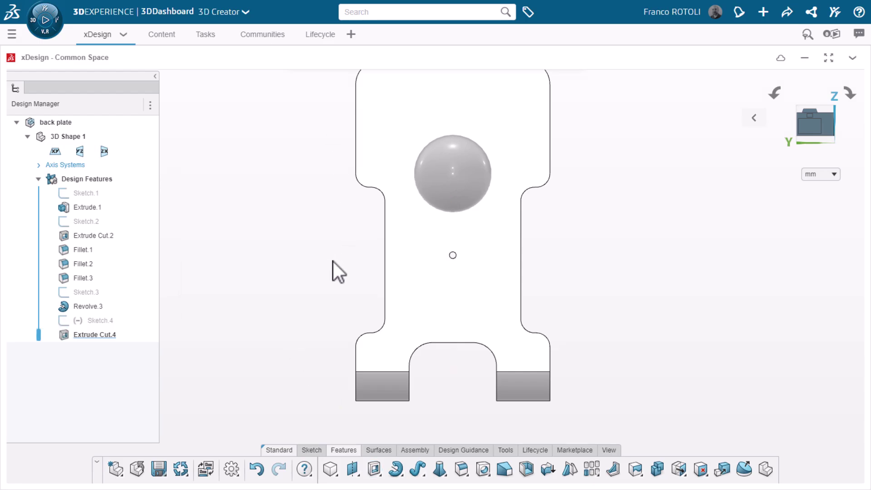
pyautogui.moveTo(333, 261); pyautogui.dragTo(567, 292, button='middle')
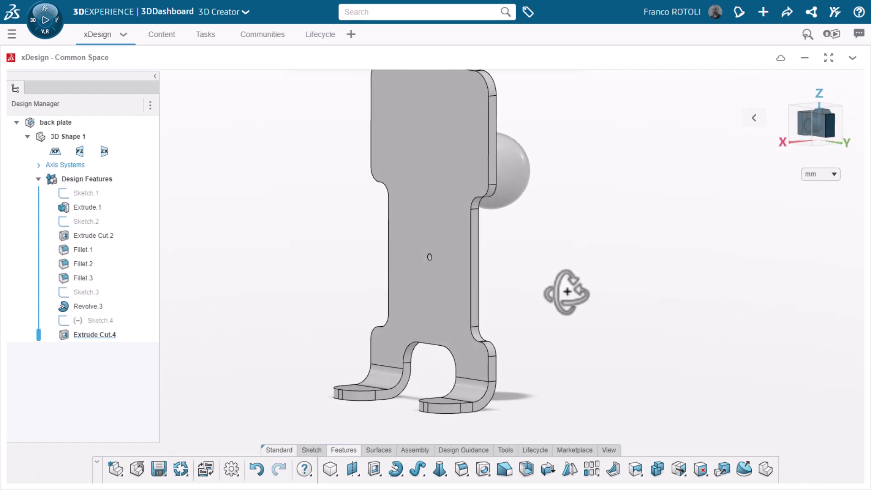
# Step: Show the hidden Sketch.5 construction lines from the Design Manager tree
pyautogui.press('s')
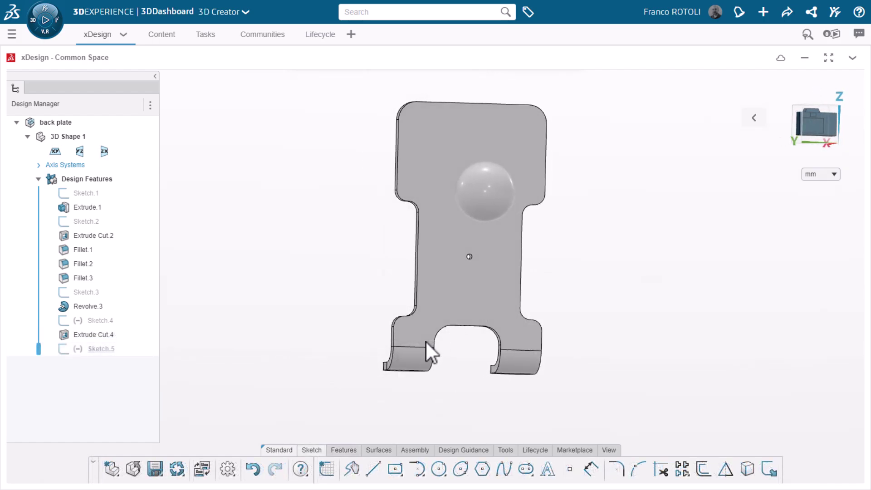
pyautogui.click(108, 353)
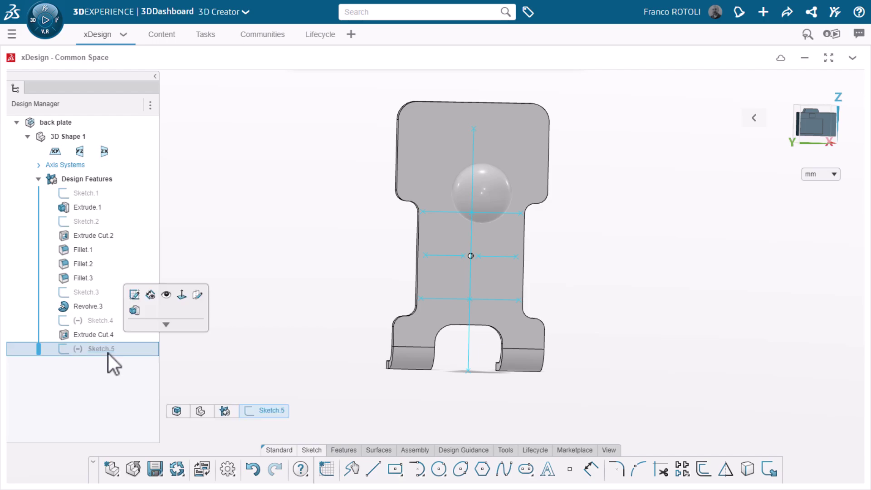
pyautogui.click(166, 295)
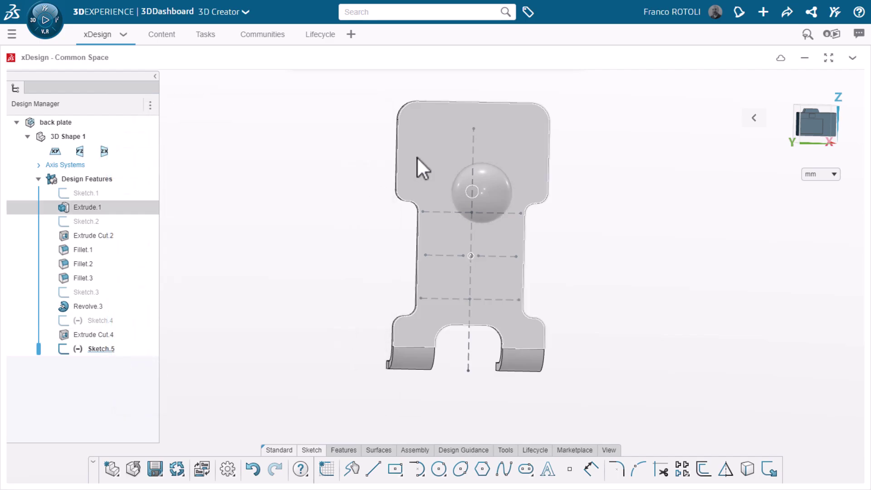
# Step: Start a sketch on the plate face and draw the long top slot
pyautogui.click(417, 157)
pyautogui.click(444, 115)
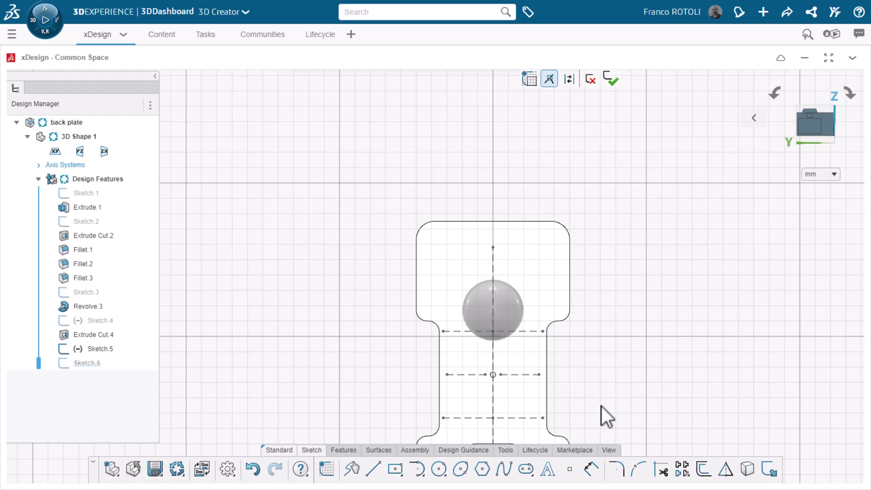
pyautogui.moveTo(602, 406); pyautogui.dragTo(568, 326, button='middle')
pyautogui.click(525, 469)
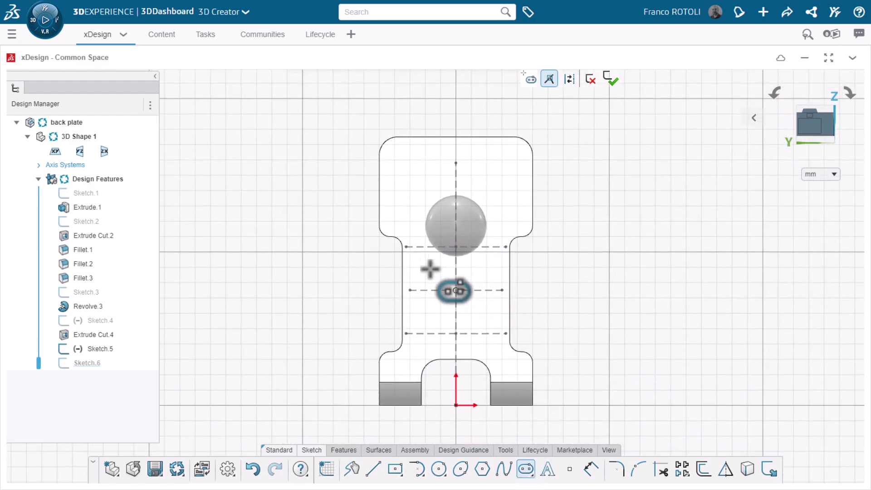
pyautogui.click(406, 246)
pyautogui.click(506, 246)
pyautogui.click(494, 255)
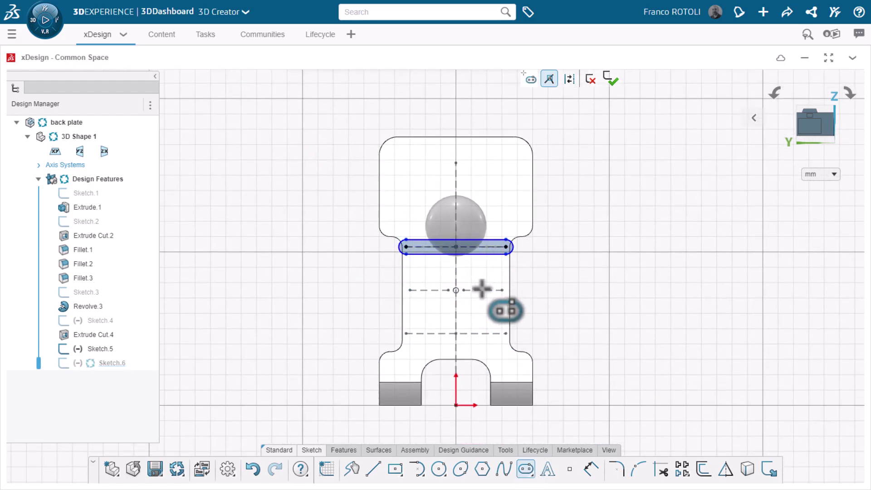
# Step: Draw the two shorter middle slots either side of the centre hole
pyautogui.scroll(3, 461, 320)
pyautogui.click(464, 273)
pyautogui.click(525, 275)
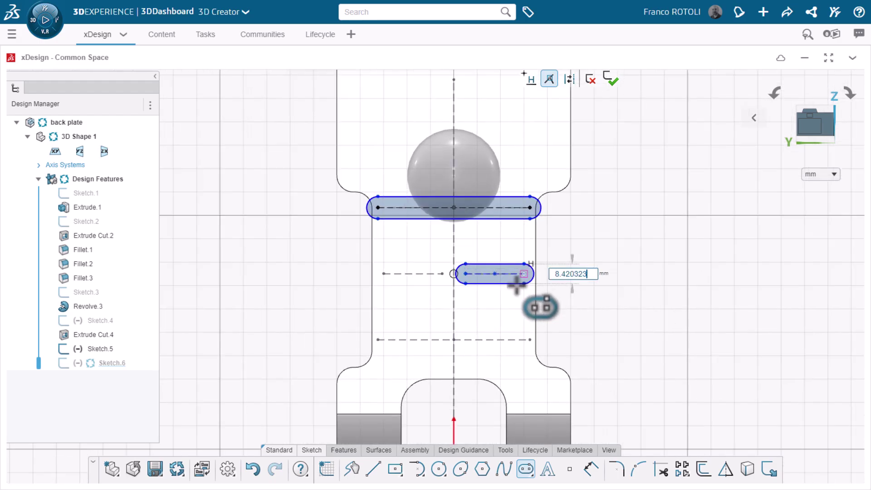
pyautogui.click(494, 278)
pyautogui.click(383, 273)
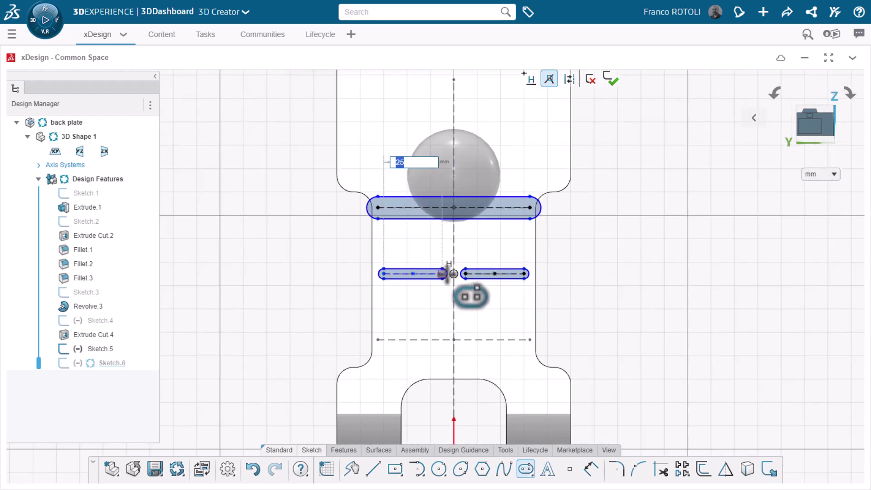
pyautogui.click(439, 275)
pyautogui.click(439, 278)
# Step: Draw the long bottom slot along the lowest guide line
pyautogui.click(380, 339)
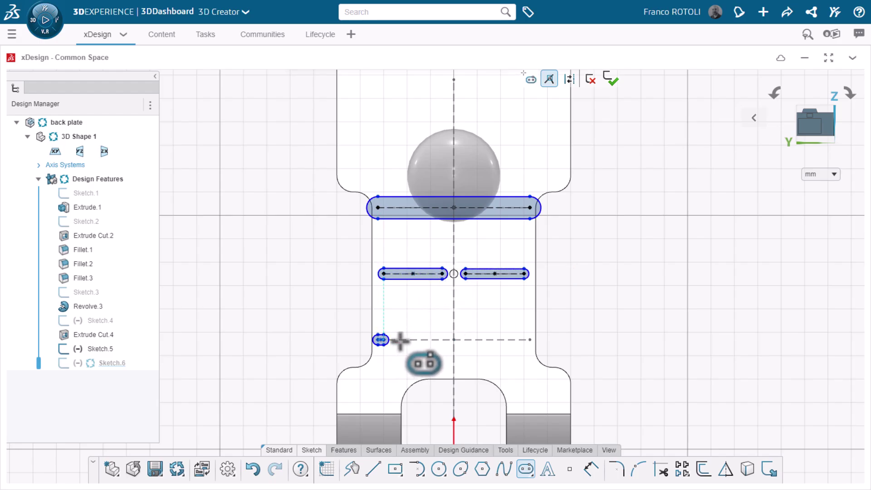
pyautogui.click(530, 339)
pyautogui.click(657, 347)
pyautogui.press('Escape')
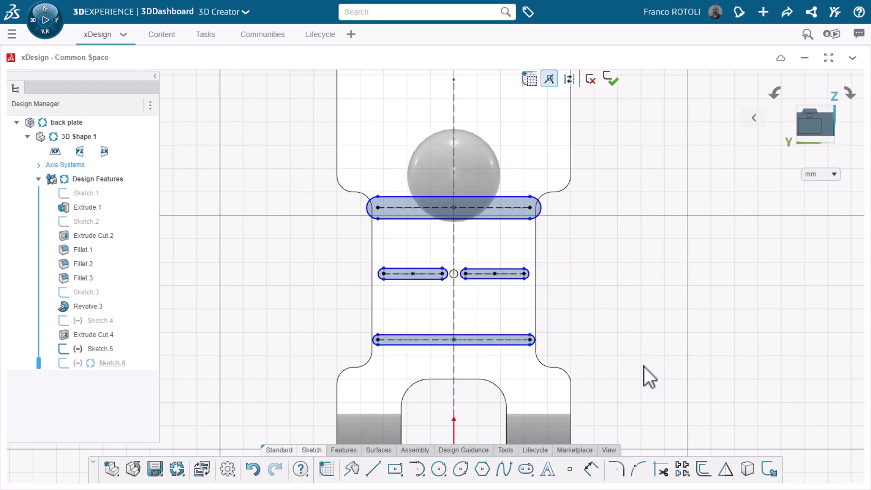
pyautogui.scroll(3, 558, 287)
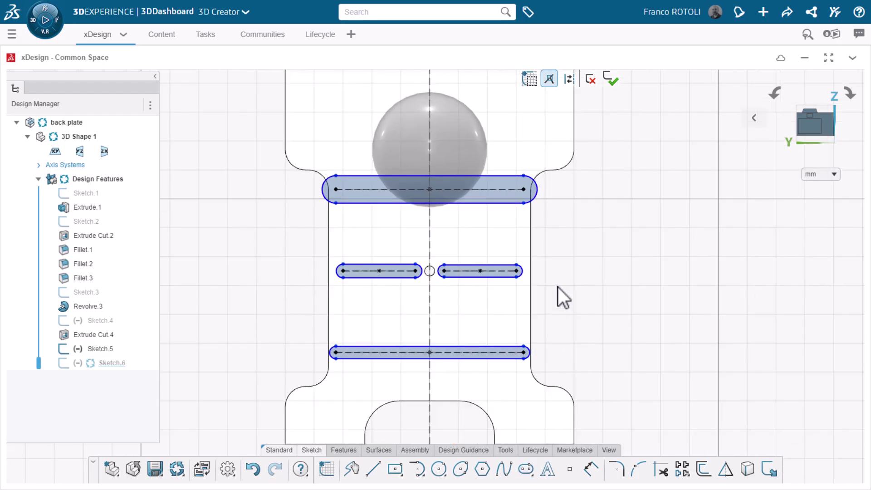
# Step: Apply Equal relations to the slot end arcs so all four slots match
pyautogui.click(535, 189)
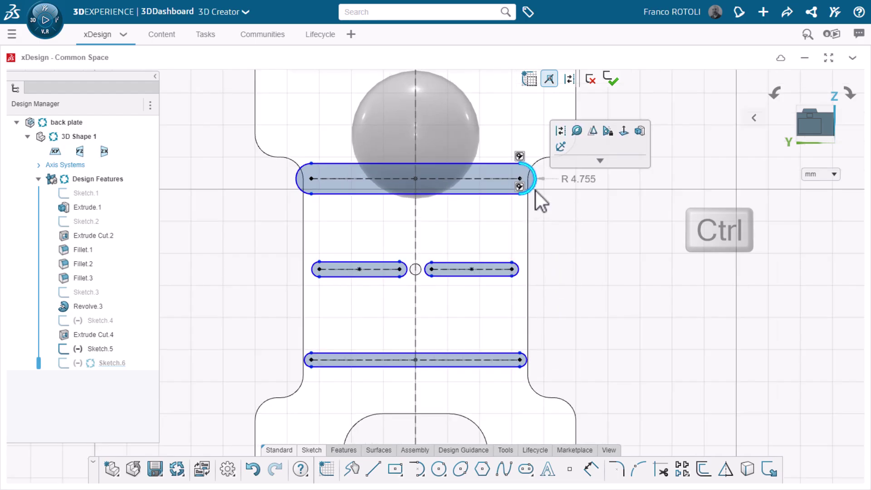
pyautogui.keyDown('ctrl'); pyautogui.click(518, 274); pyautogui.keyUp('ctrl')
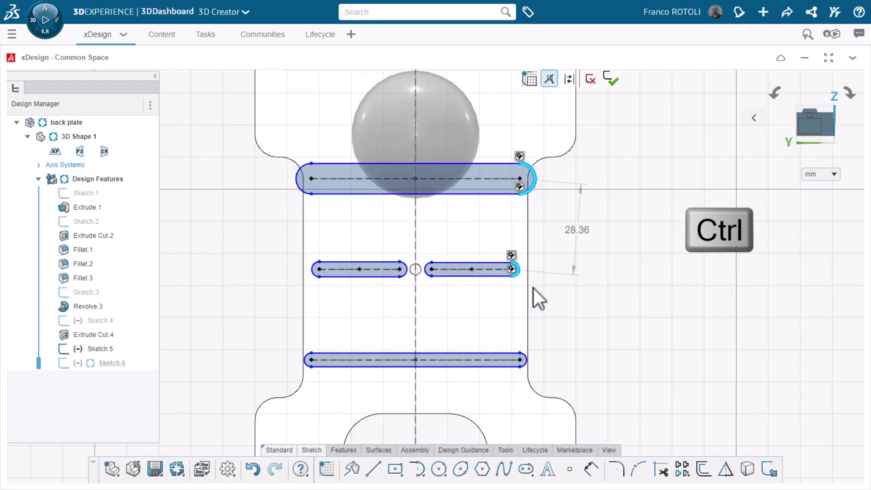
pyautogui.keyDown('ctrl'); pyautogui.click(526, 364); pyautogui.keyUp('ctrl')
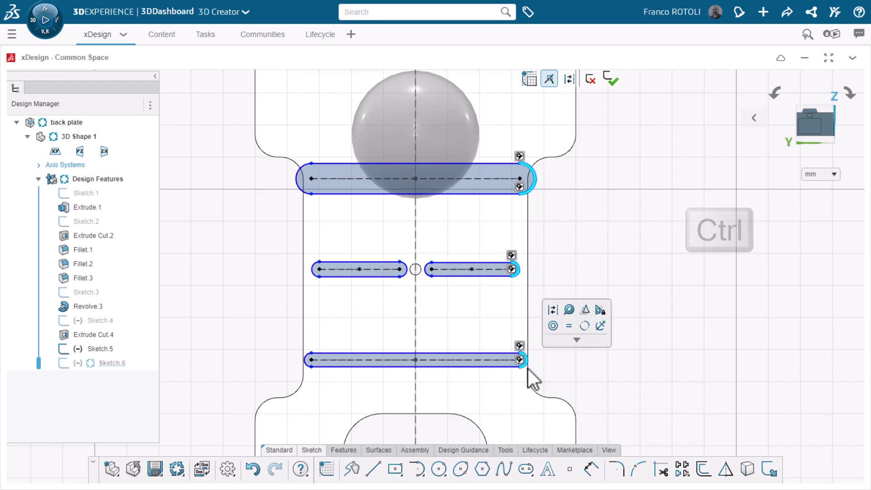
pyautogui.click(568, 325)
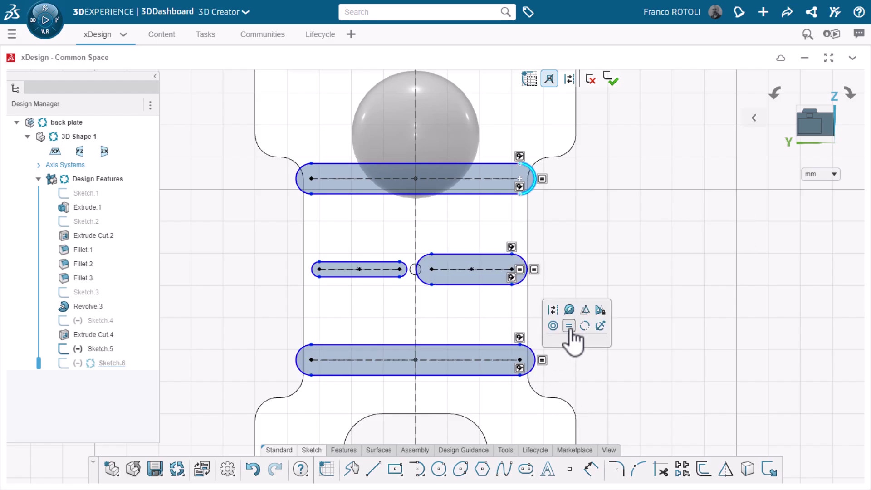
pyautogui.keyDown('ctrl'); pyautogui.click(407, 277); pyautogui.keyUp('ctrl')
pyautogui.keyDown('ctrl'); pyautogui.click(423, 284); pyautogui.keyUp('ctrl')
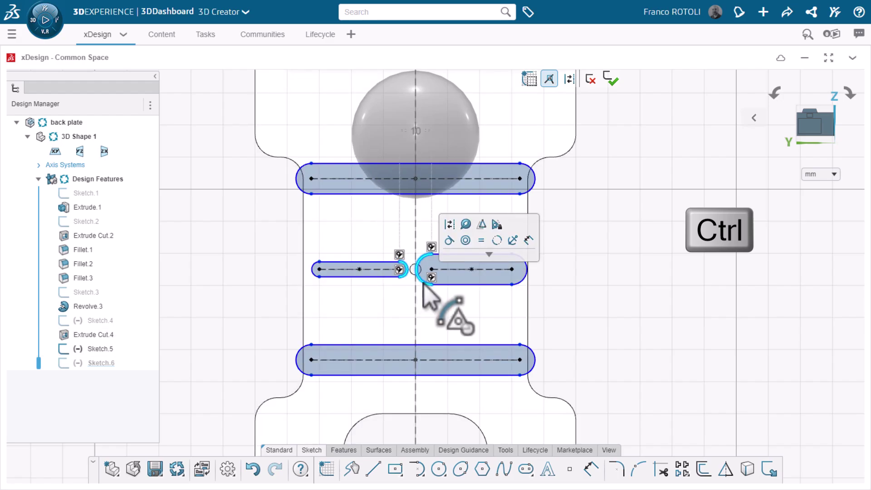
pyautogui.click(481, 240)
pyautogui.click(651, 310)
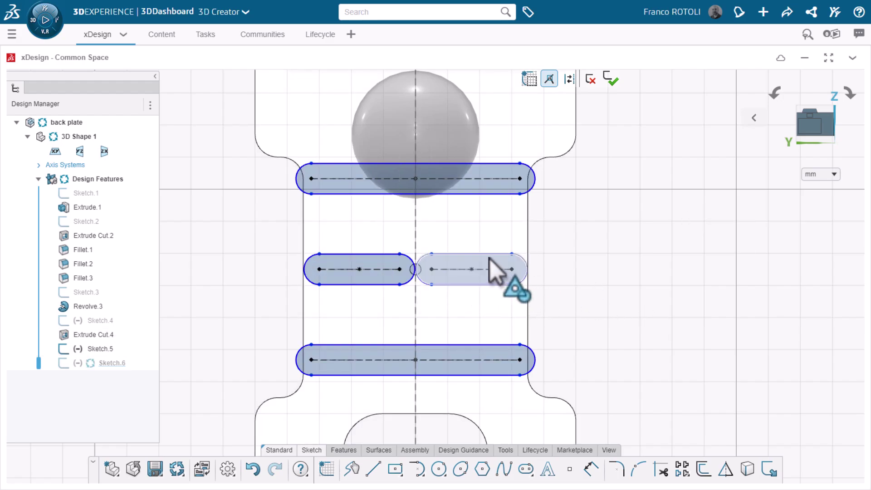
pyautogui.moveTo(482, 258)
pyautogui.mouseDown()
pyautogui.moveTo(479, 271)
pyautogui.moveTo(483, 263)
pyautogui.mouseUp()
# Step: Dimension a slot end arc to R 1.5
pyautogui.click(590, 468)
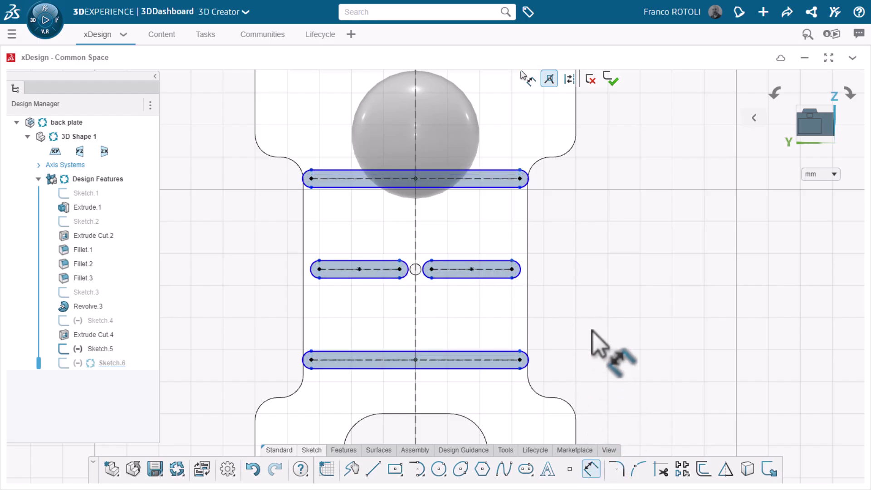
pyautogui.click(522, 268)
pyautogui.click(564, 247)
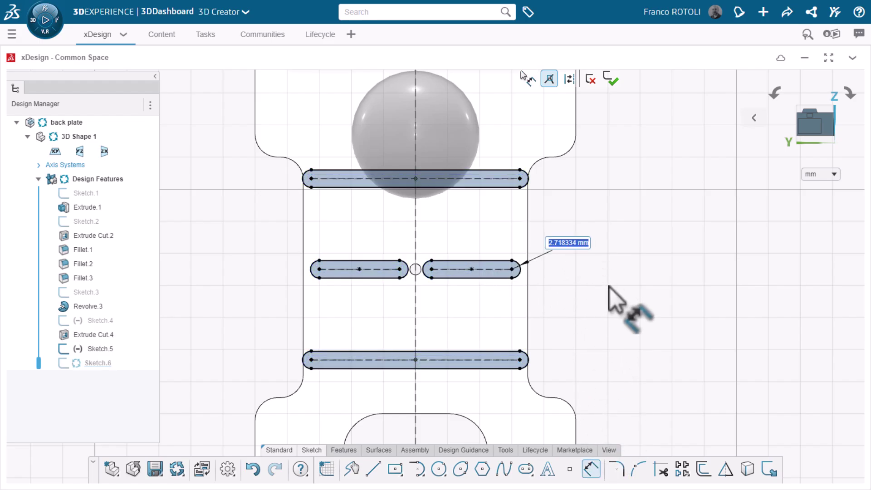
pyautogui.write('1.5')
pyautogui.press('Return')
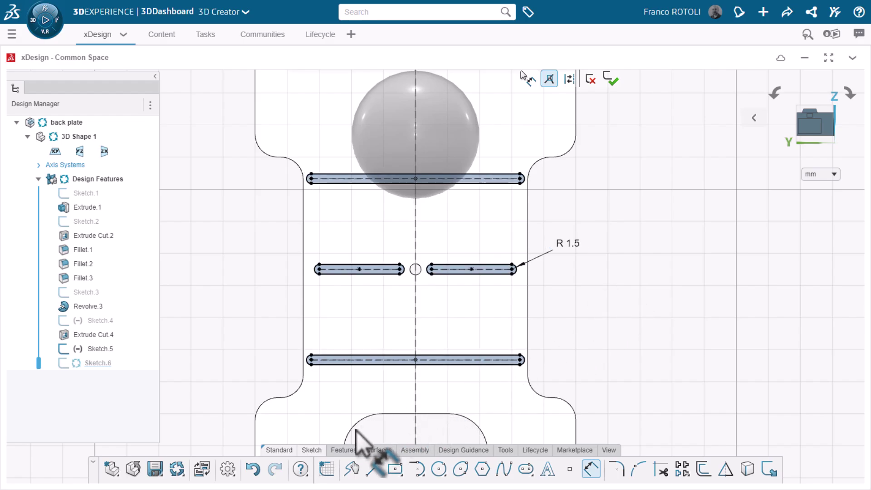
pyautogui.click(343, 450)
# Step: Extrude Sketch.6's four slots 5 mm as added material, creating Extrude.5
pyautogui.moveTo(375, 467)
pyautogui.click(391, 431)
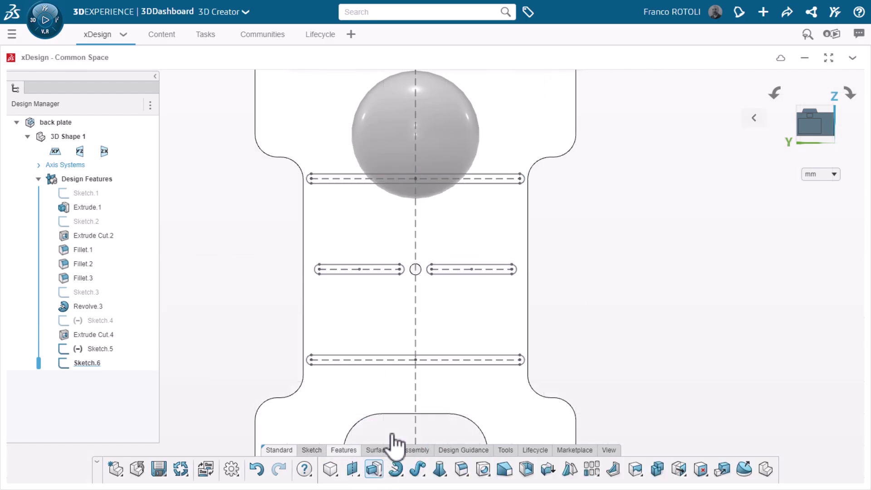
pyautogui.write('5')
pyautogui.press('Return')
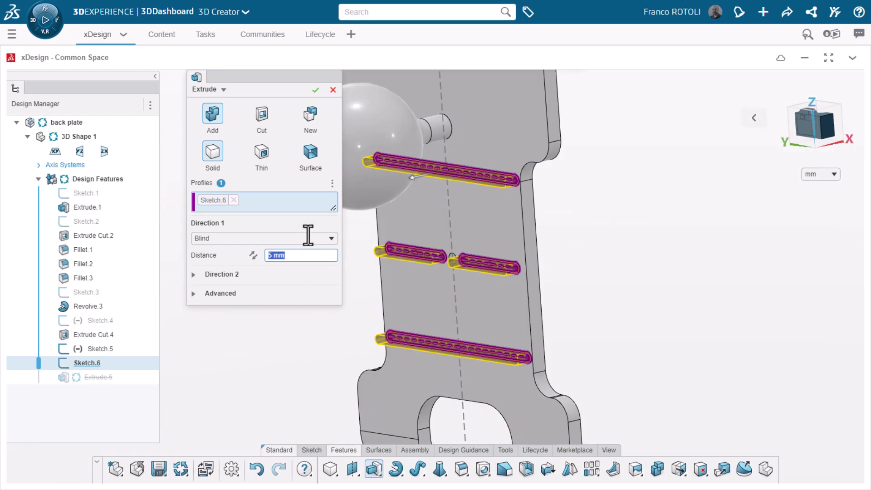
pyautogui.click(314, 93)
pyautogui.click(315, 90)
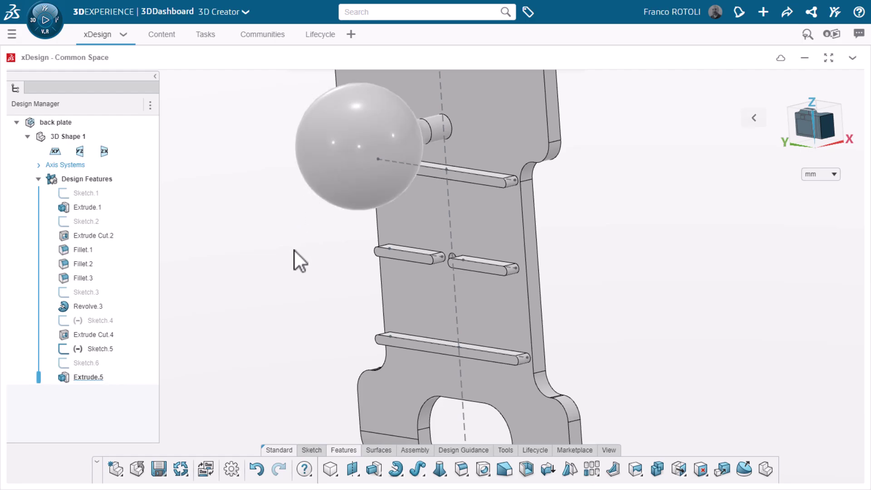
# Step: Hide the guide-line sketch Sketch.5 in the tree and rename it to 'guide position'
pyautogui.click(101, 350)
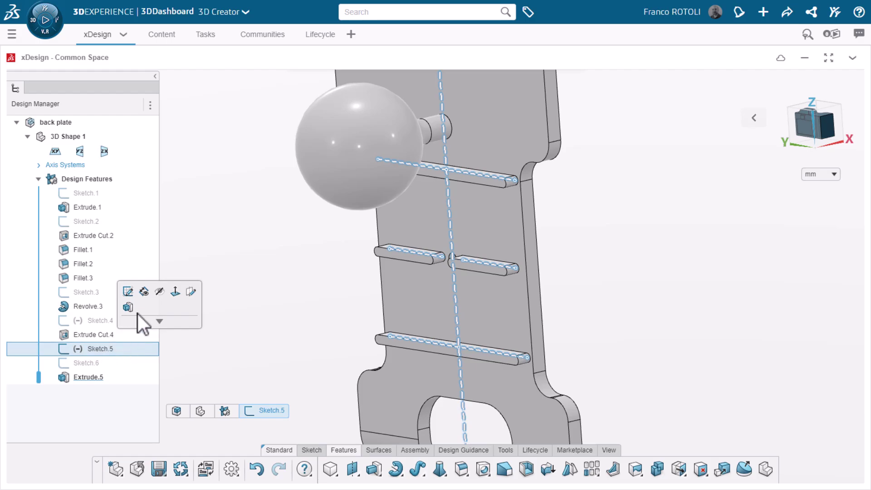
pyautogui.click(159, 292)
pyautogui.click(105, 350)
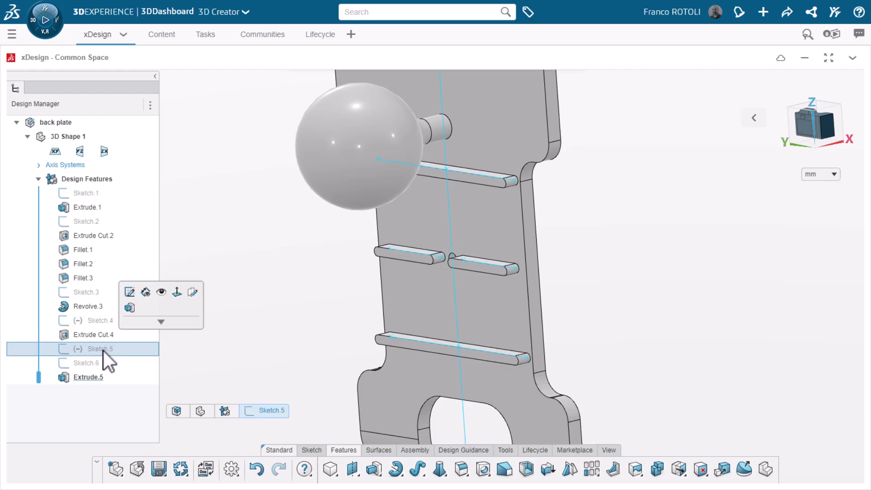
pyautogui.doubleClick(104, 350)
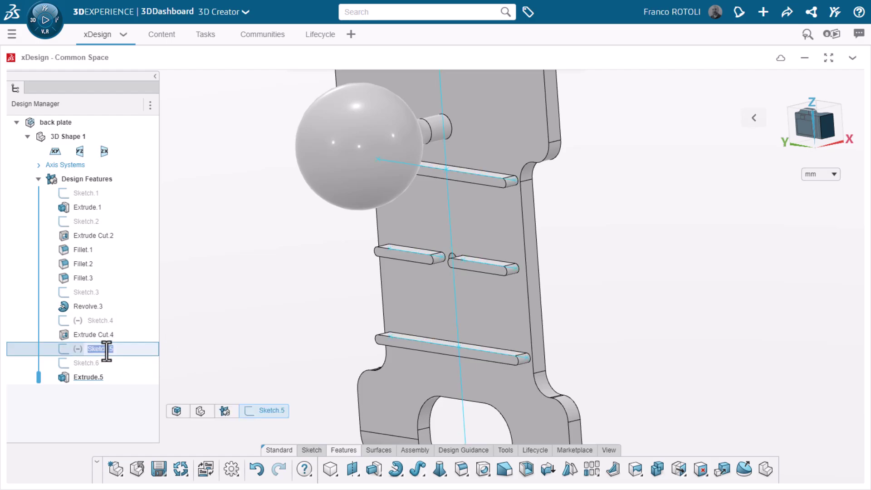
pyautogui.write('guide position')
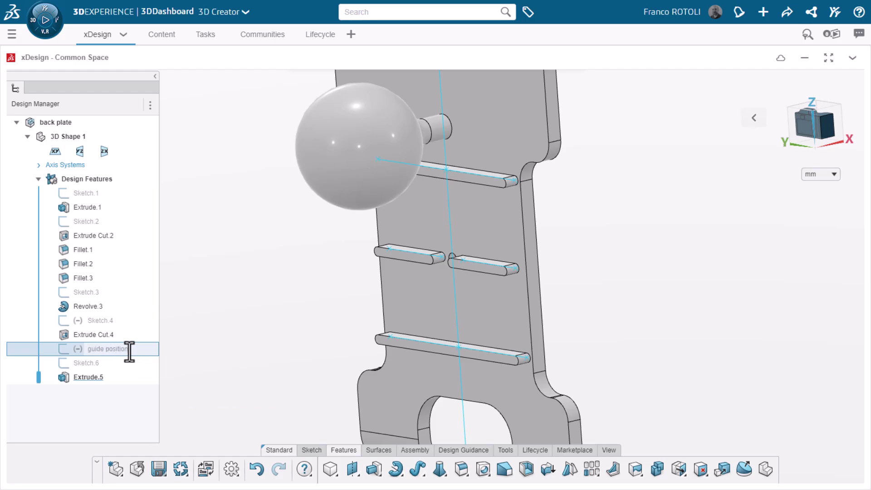
pyautogui.press('Return')
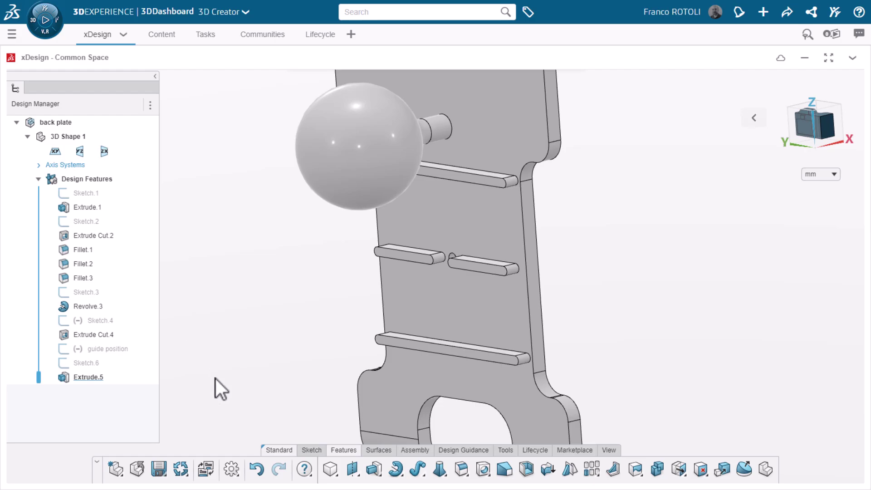
# Step: Fit the finished back plate in an isometric view, then save the component
pyautogui.click(754, 119)
pyautogui.click(663, 124)
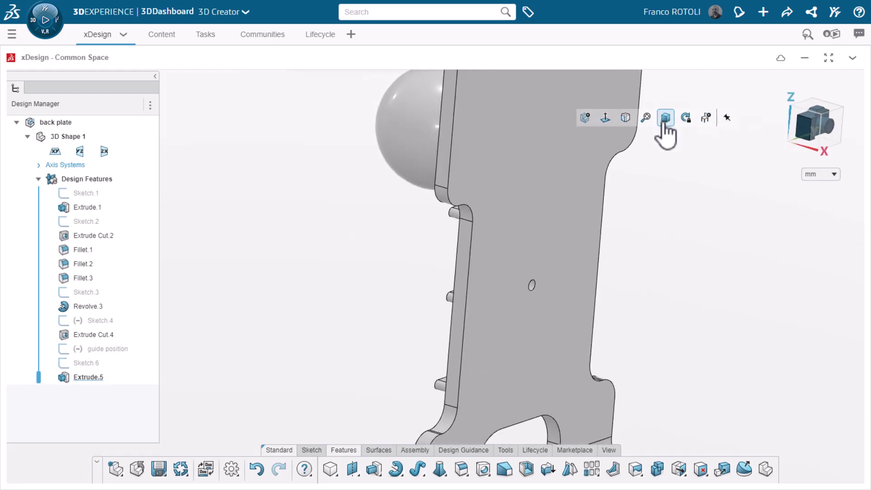
pyautogui.click(645, 118)
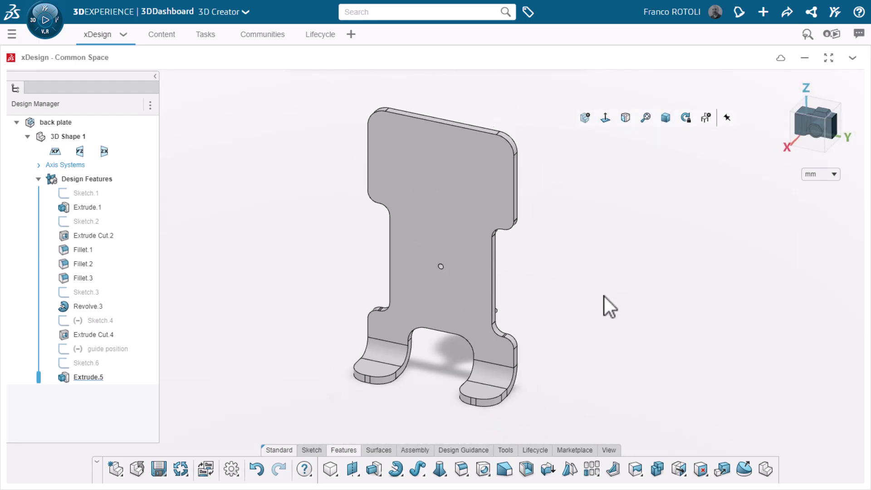
pyautogui.click(163, 472)
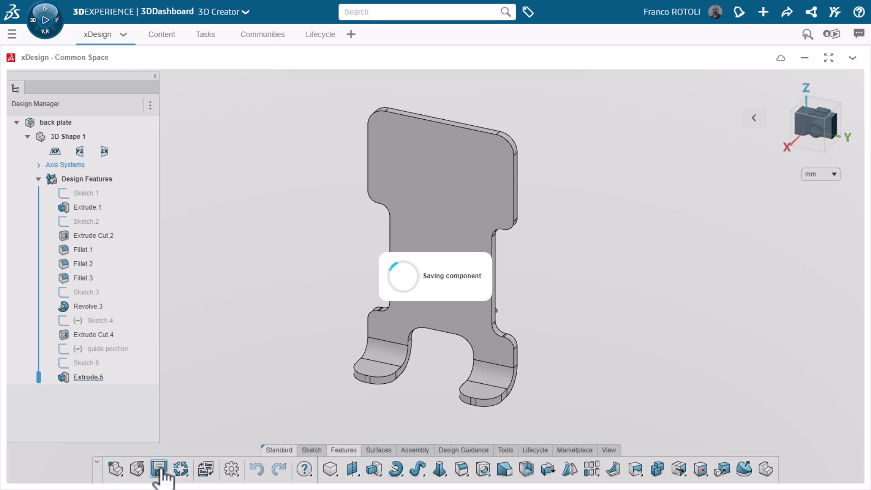